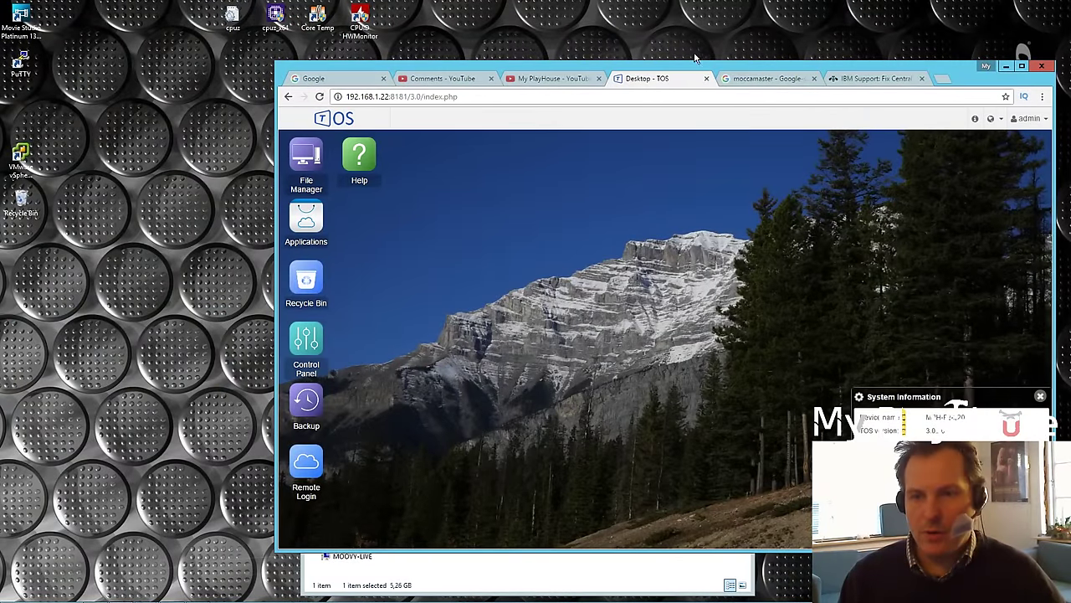
Step: View the Moccamaster image search results in the browser, and return to the TOS desktop
left_click_drag(749, 71, 691, 25)
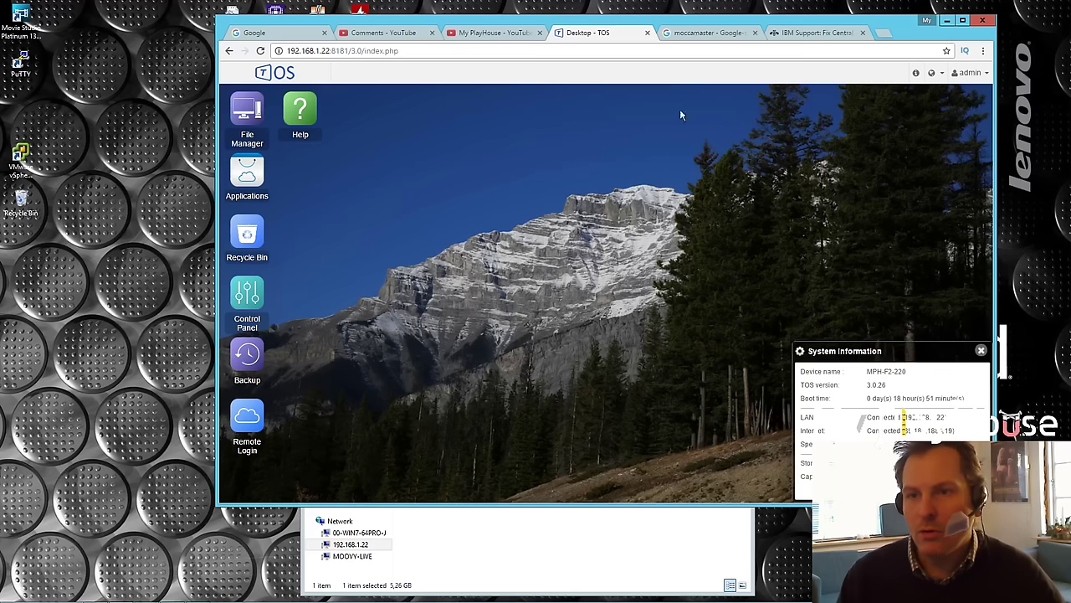
left_click(701, 35)
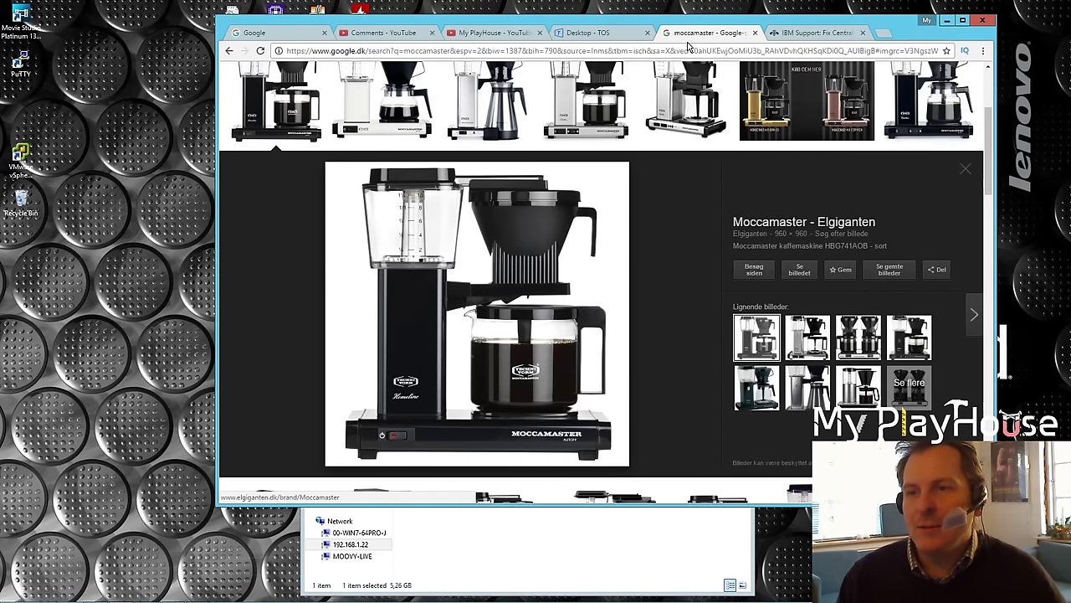
left_click(619, 35)
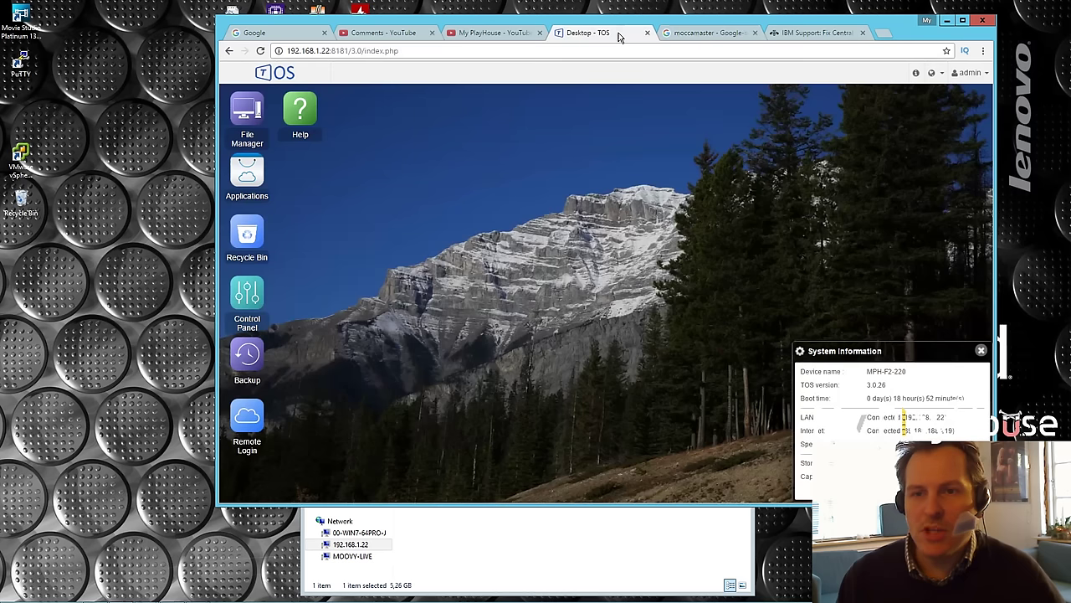
Step: Bring the MPH-test network folder window to the front and reposition it over the TOS desktop
left_click(525, 592)
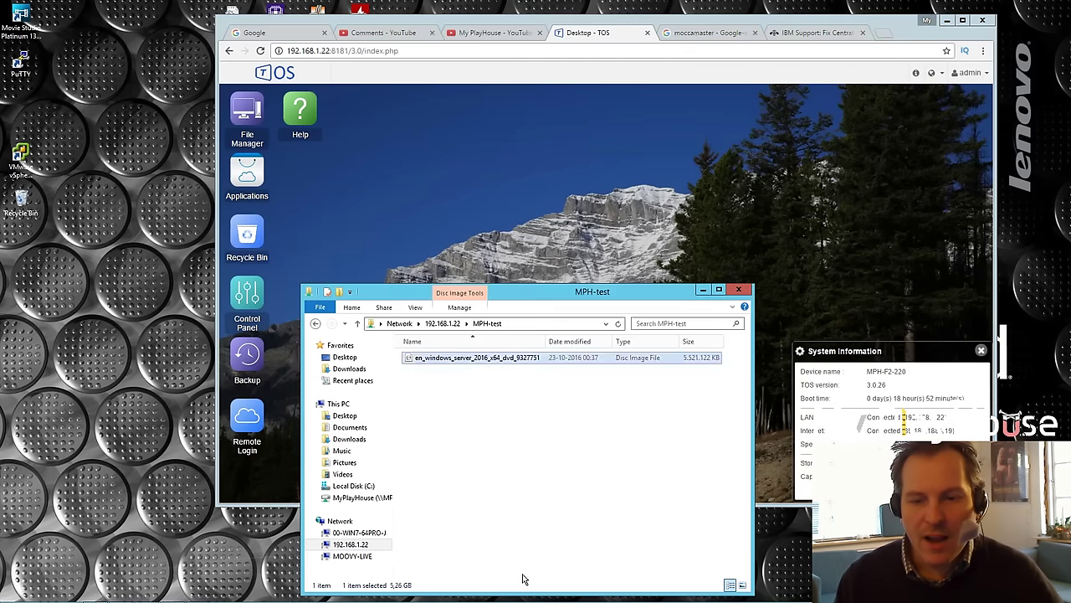
left_click_drag(608, 302, 741, 232)
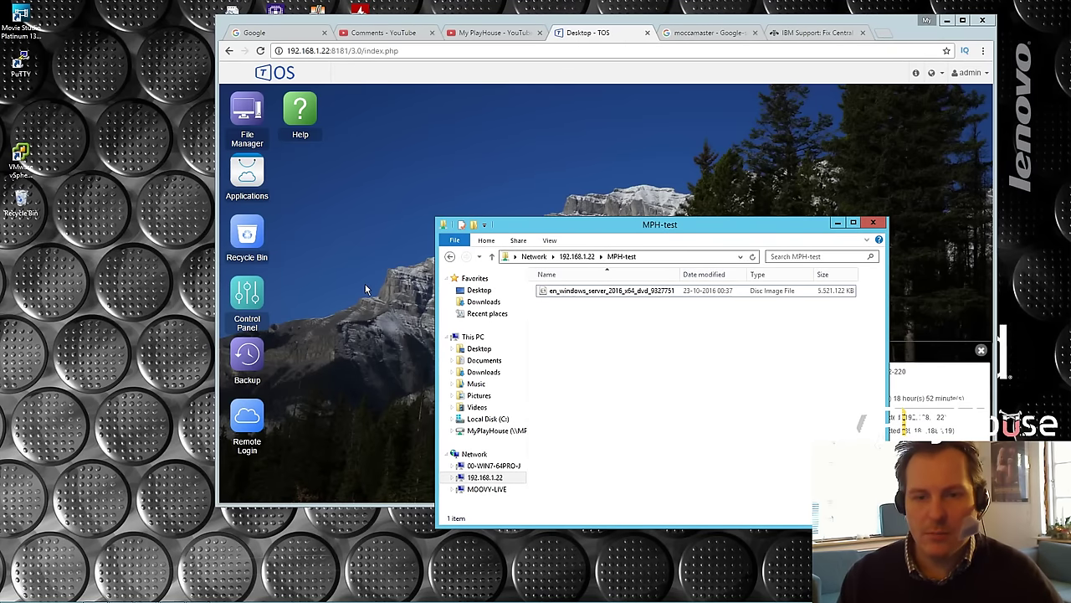
Step: Open a This PC window, launch its Server Manager, and start Computer Management from there
mouse_move(20, 595)
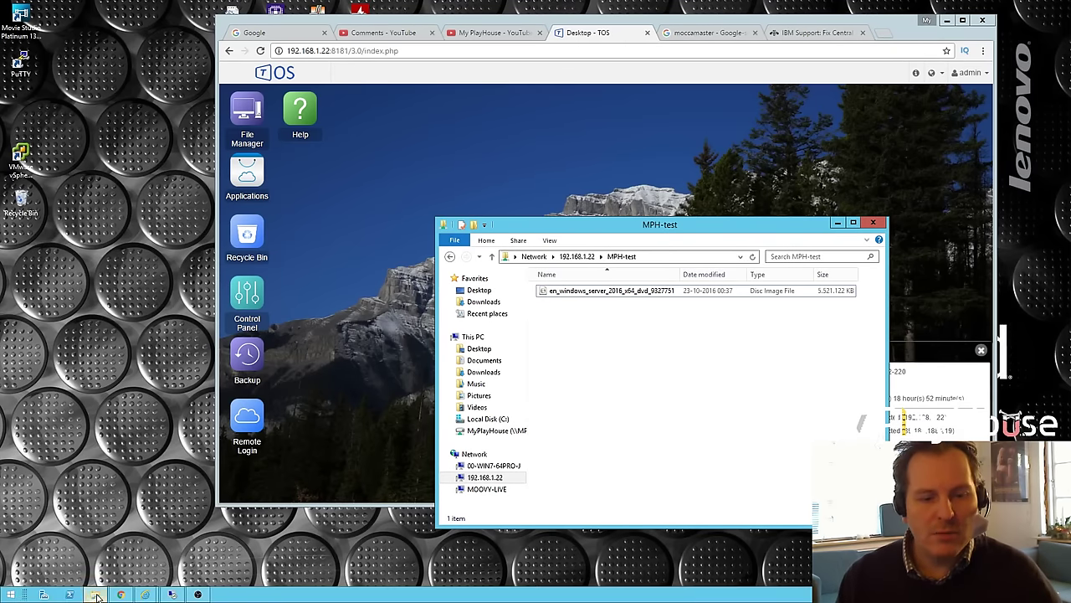
middle_click(96, 595)
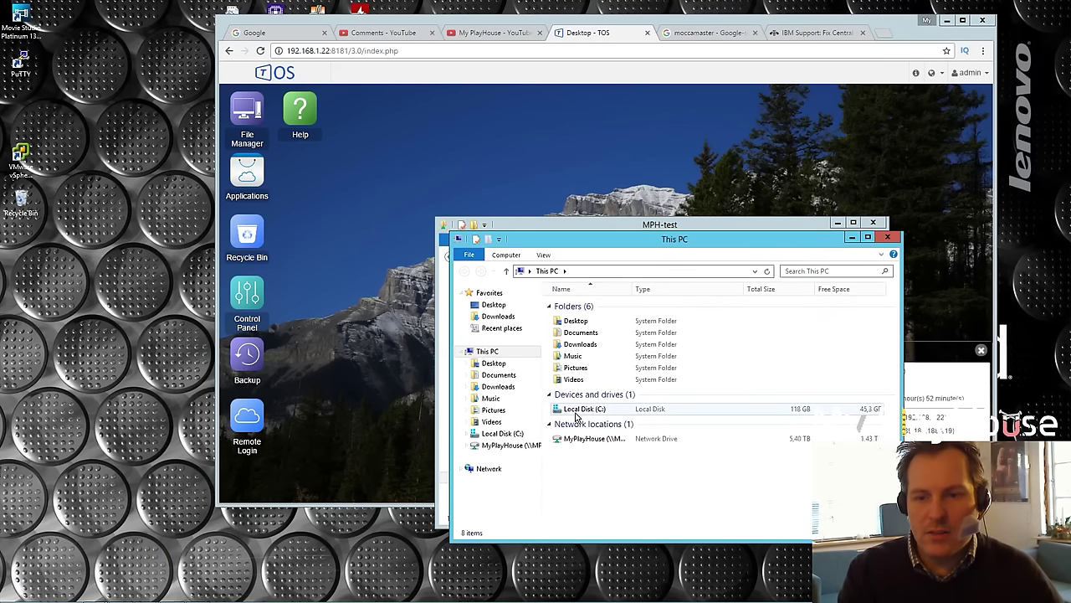
right_click(489, 352)
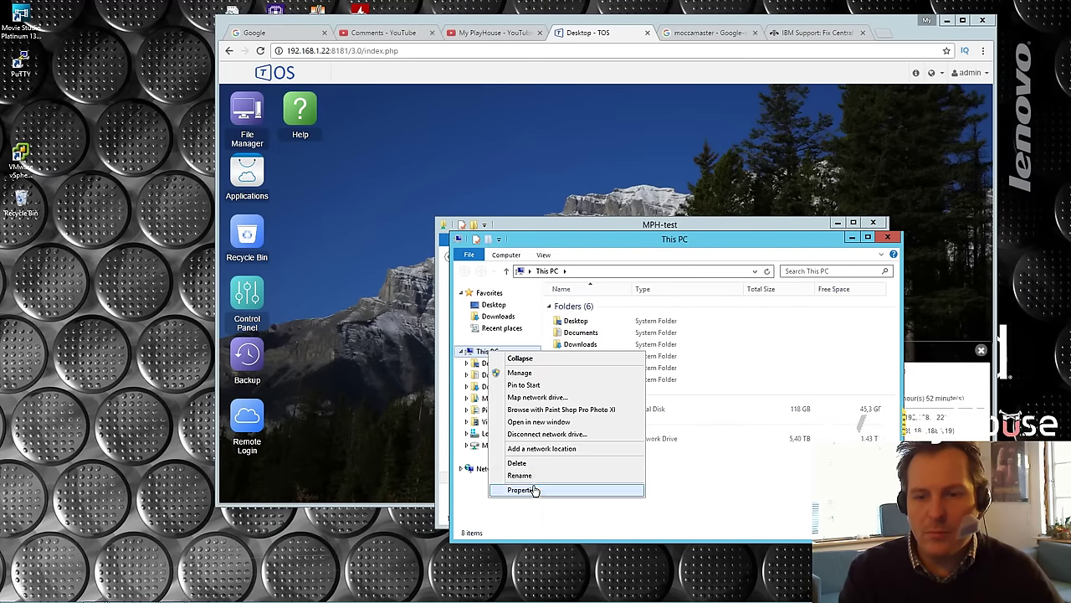
left_click(519, 373)
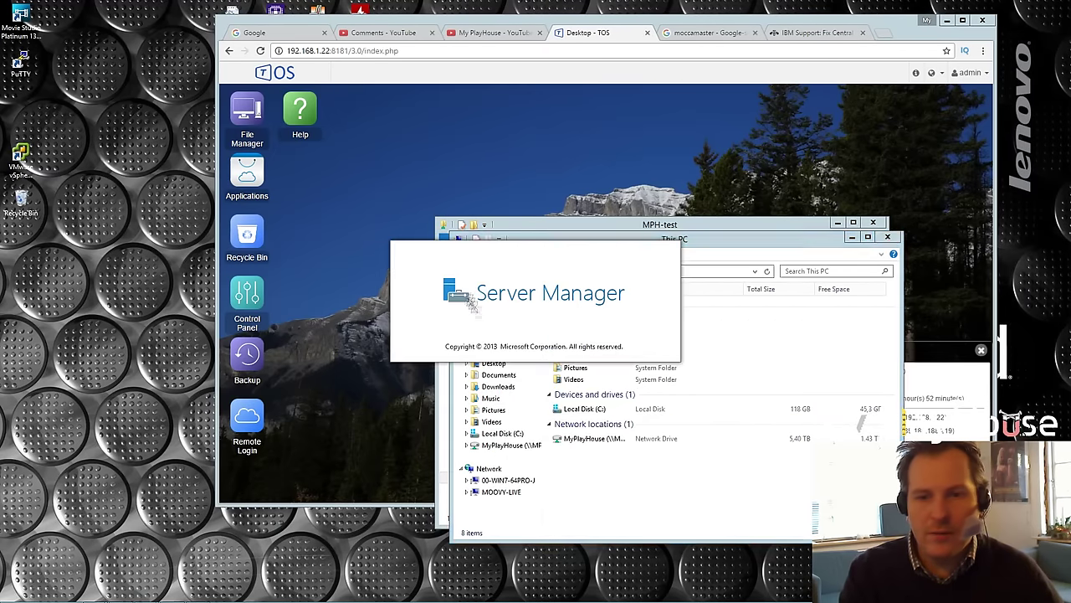
left_click(845, 165)
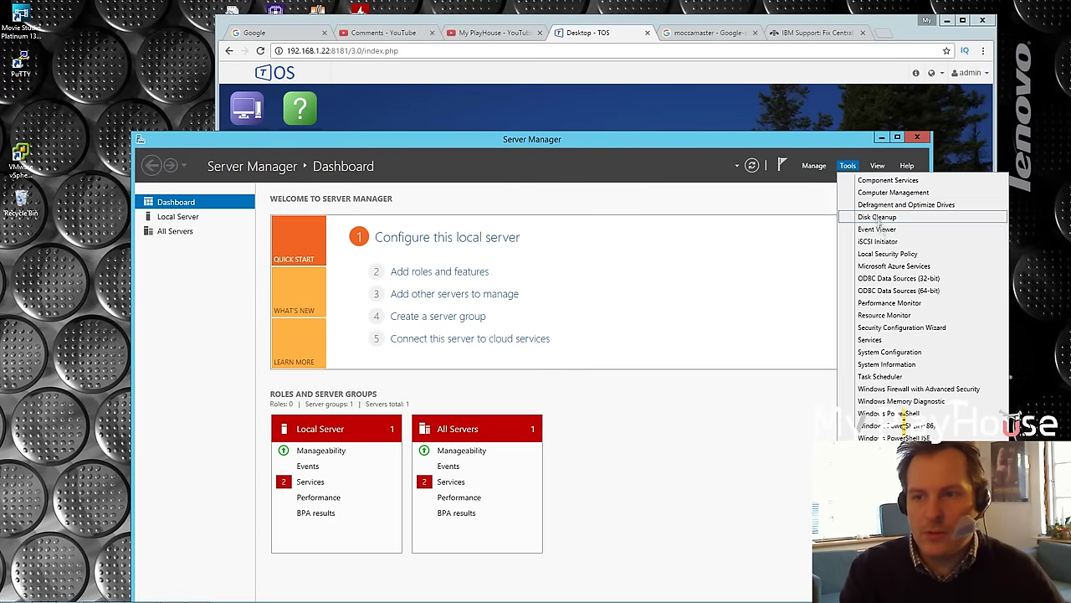
left_click(878, 191)
Step: Check the installed disk drive's model in Device Manager, and close the management and This PC windows
left_click(70, 132)
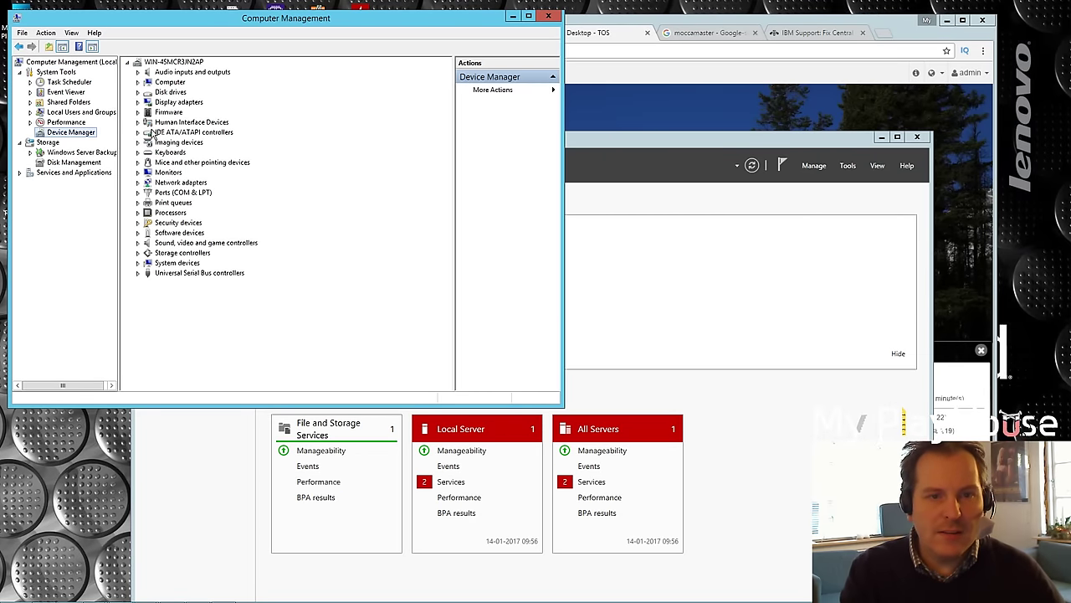
left_click(139, 92)
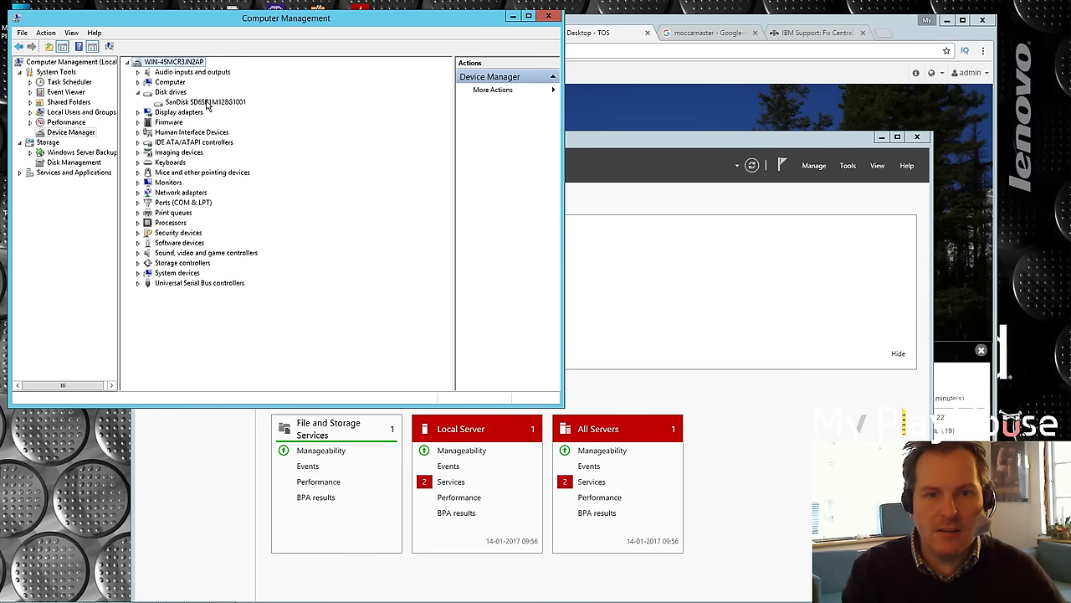
left_click(550, 17)
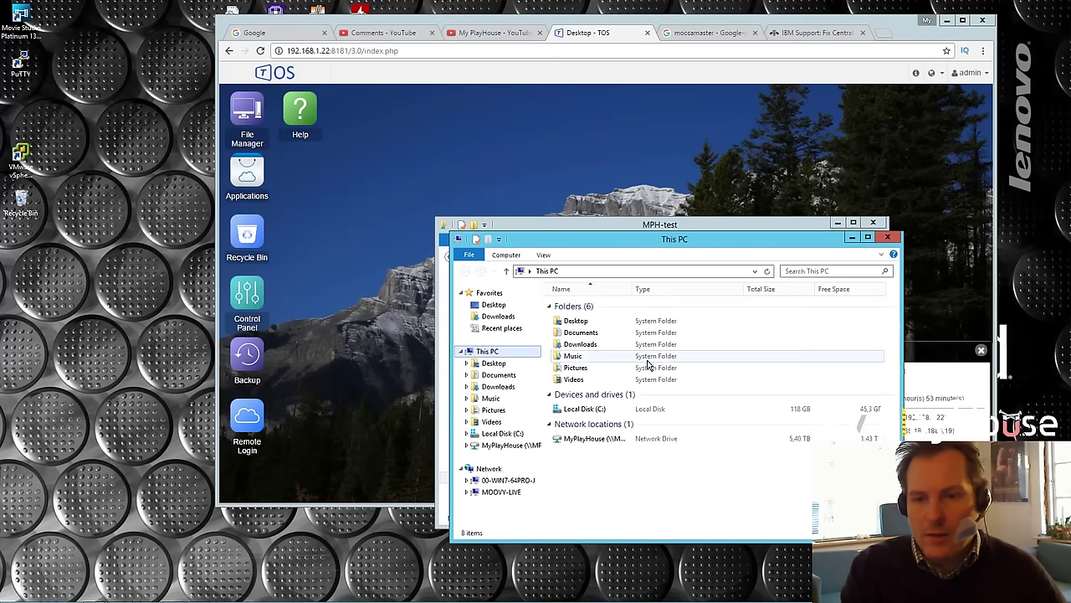
left_click(897, 238)
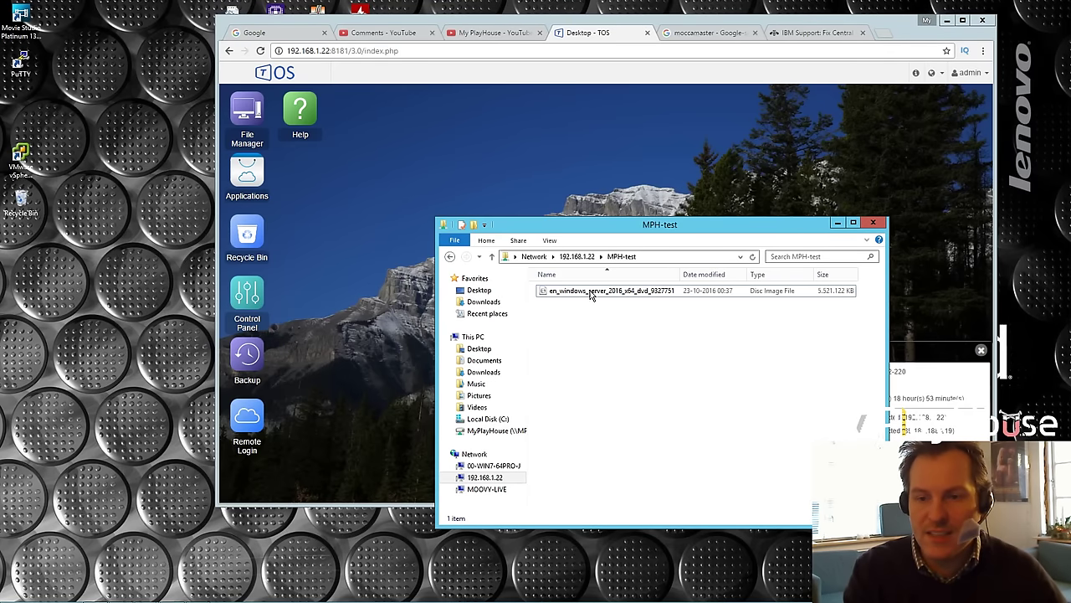
Step: Copy en_windows_server_2016_x64_dvd_9327751 from the MPH-test share to the desktop, allowing the file despite the security warning
left_click_drag(586, 293, 140, 277)
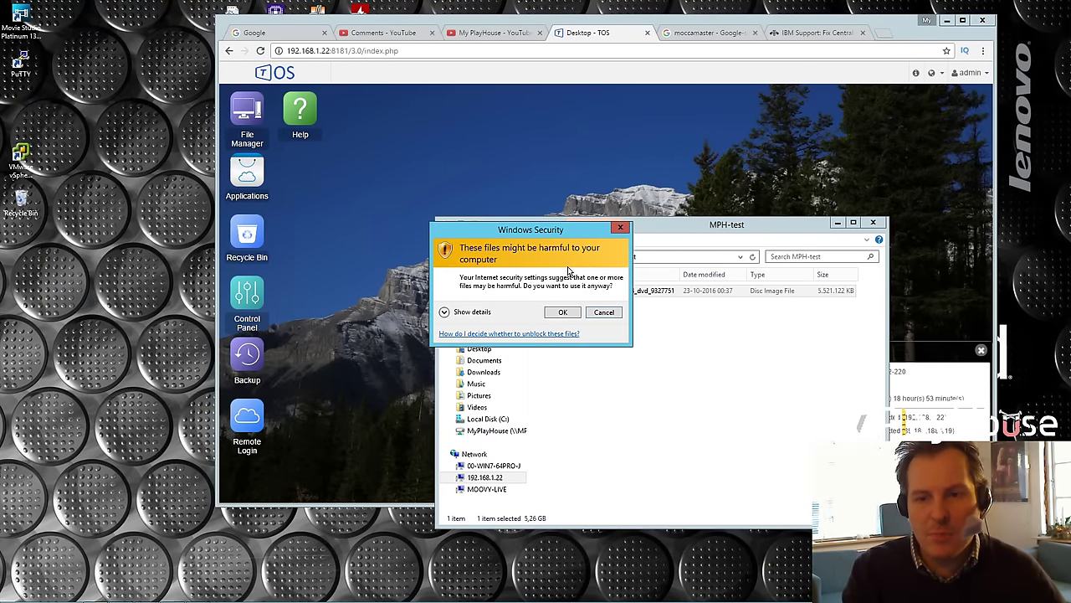
left_click(562, 315)
left_click(172, 341)
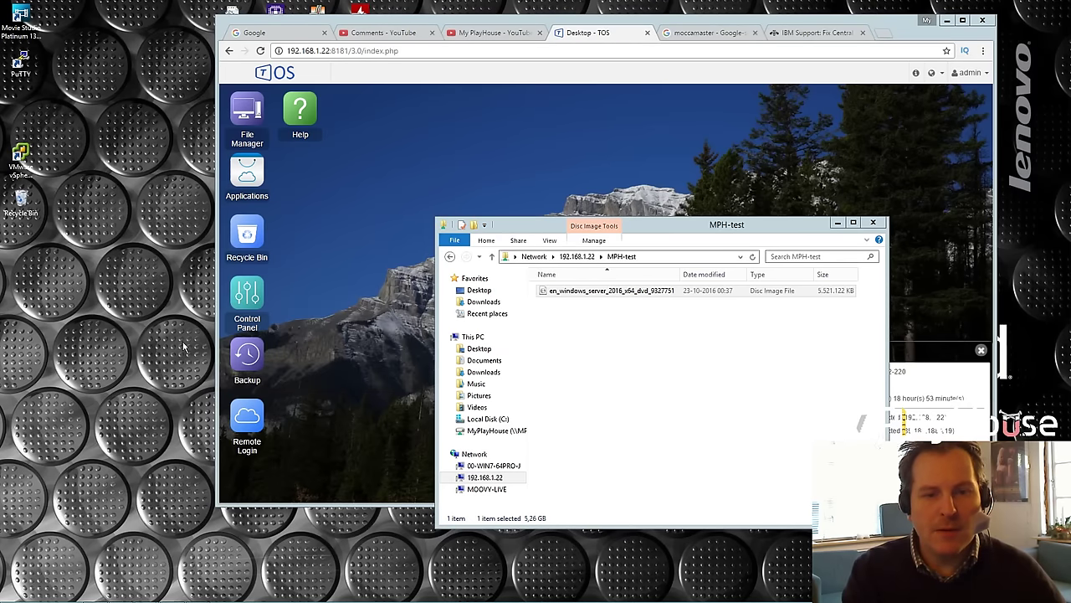
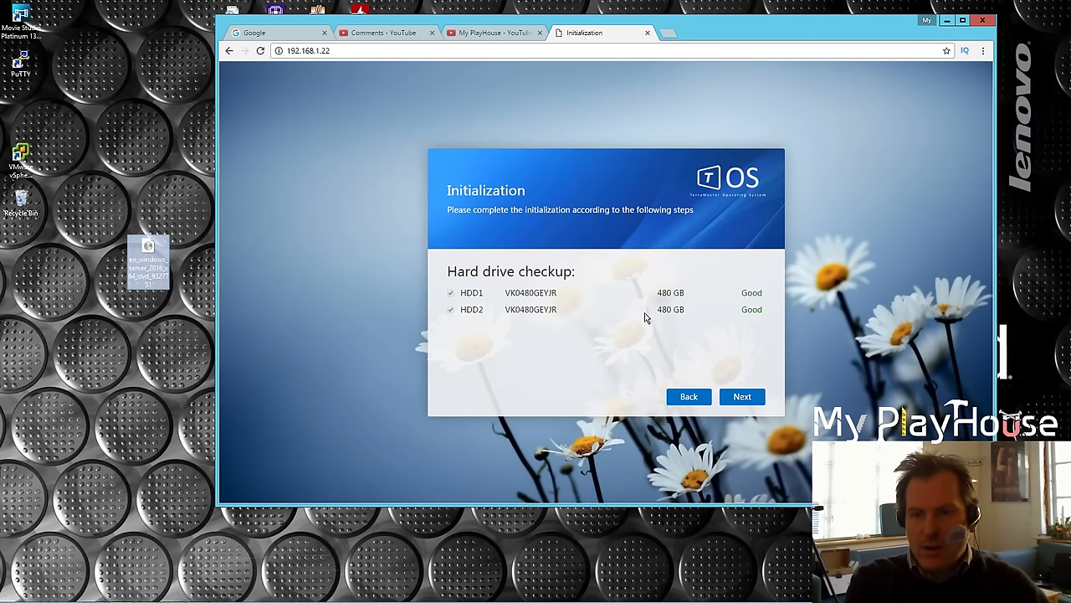
Step: Initialize the NAS with HDD1 and HDD2 using automatic TOS download and installation, and agree to erase their data
left_click(744, 400)
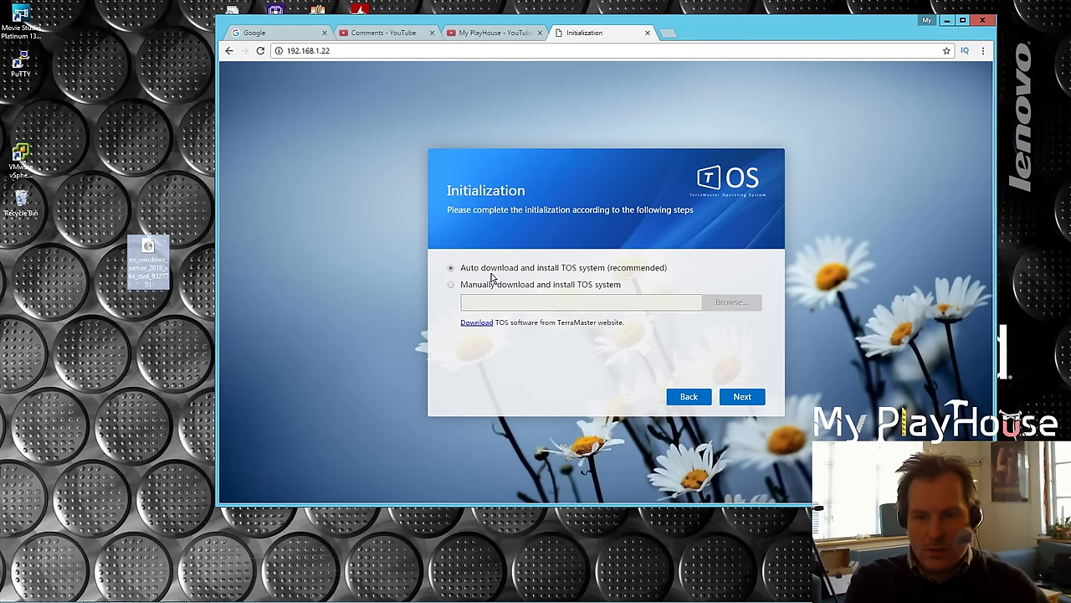
left_click(740, 398)
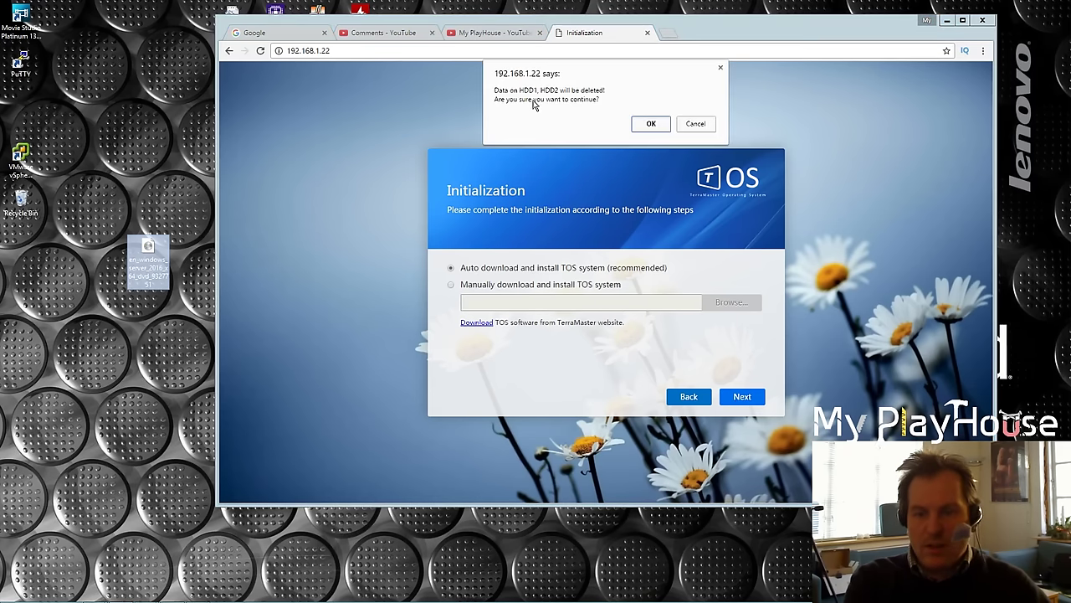
left_click(651, 124)
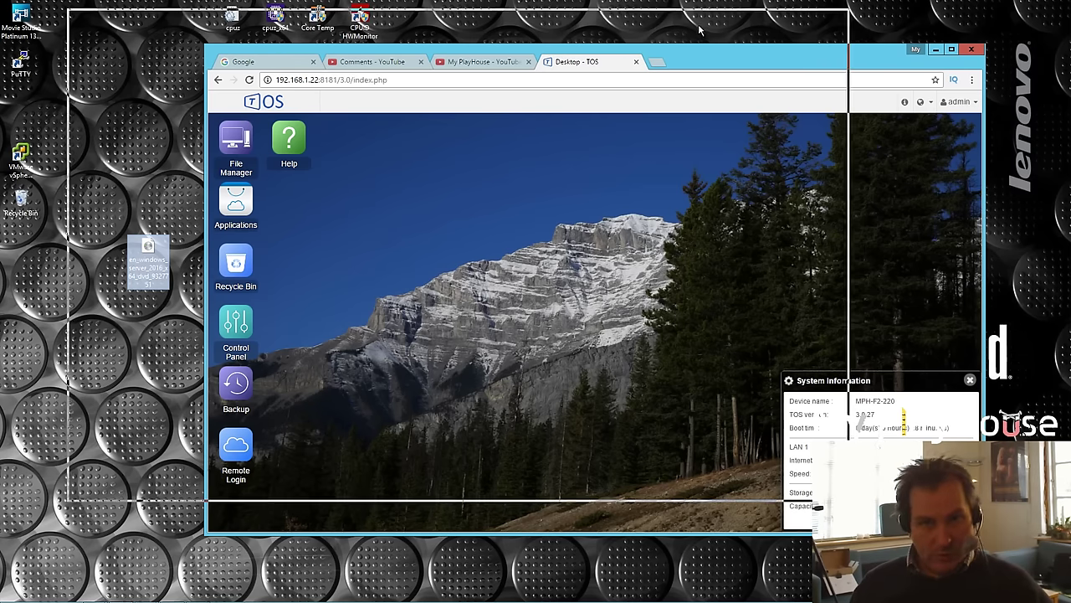
Step: Reposition the browser window and close the System Information panel on the TOS desktop
left_click_drag(700, 31, 700, 31)
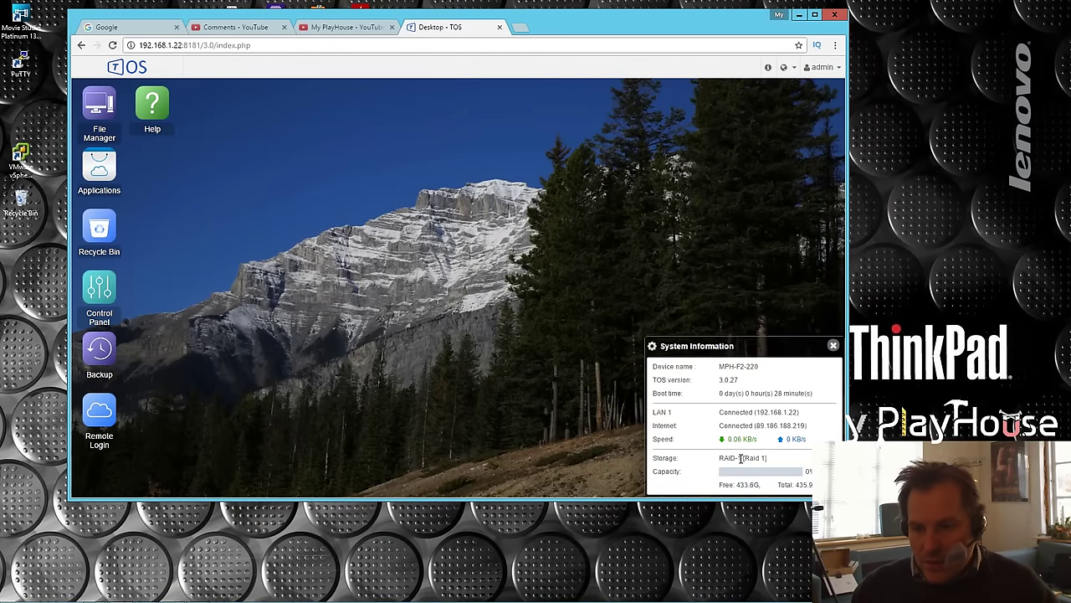
left_click(833, 345)
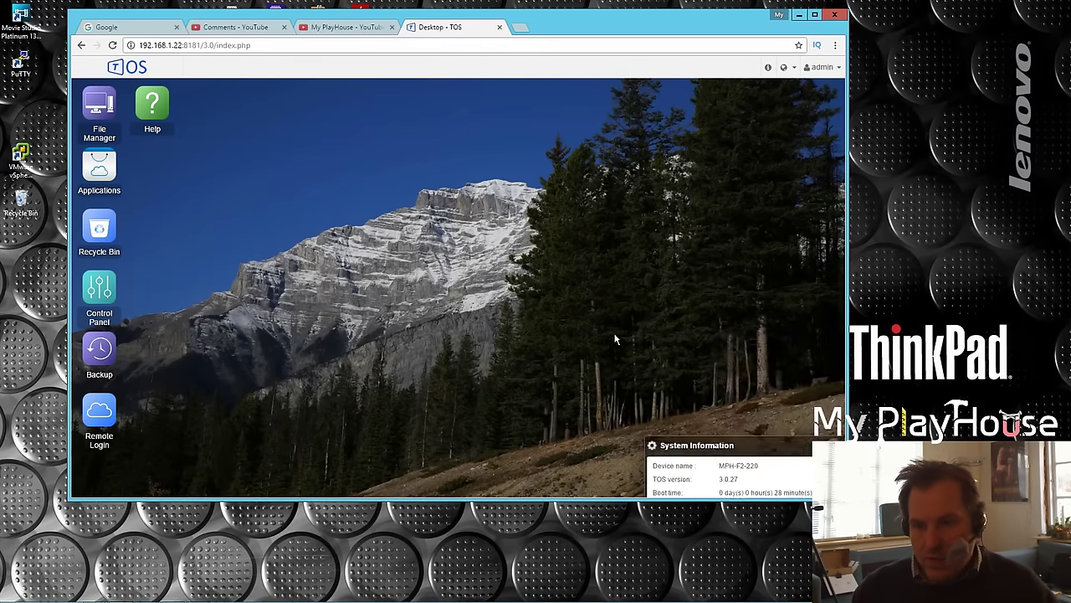
Step: Check the hard drives and the RAID-1 array's status in the Control Panel's Storage Manager
left_click(98, 289)
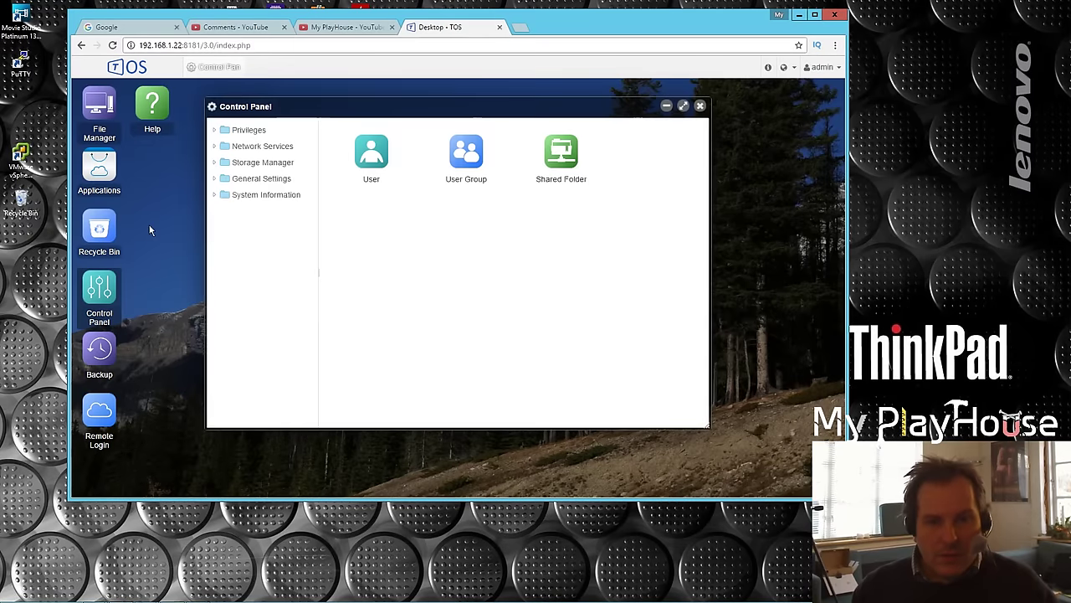
left_click(215, 163)
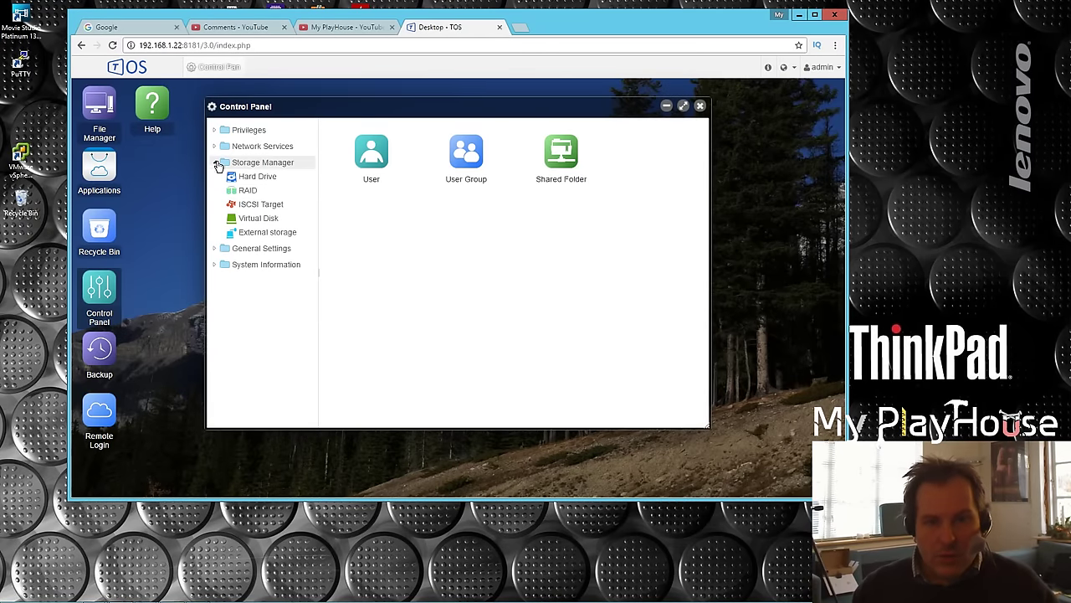
left_click(257, 177)
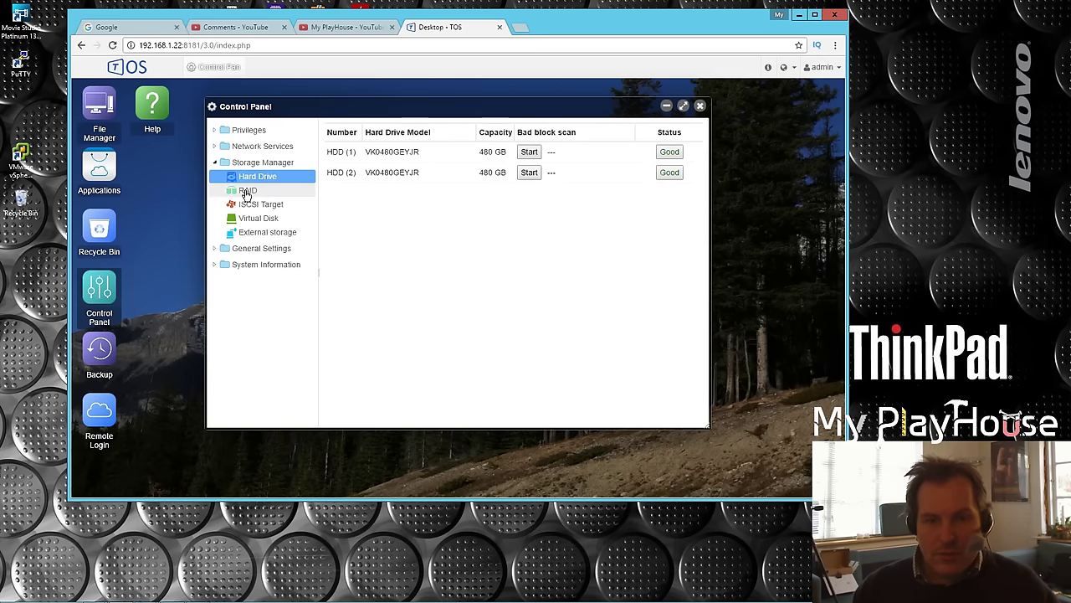
left_click(246, 193)
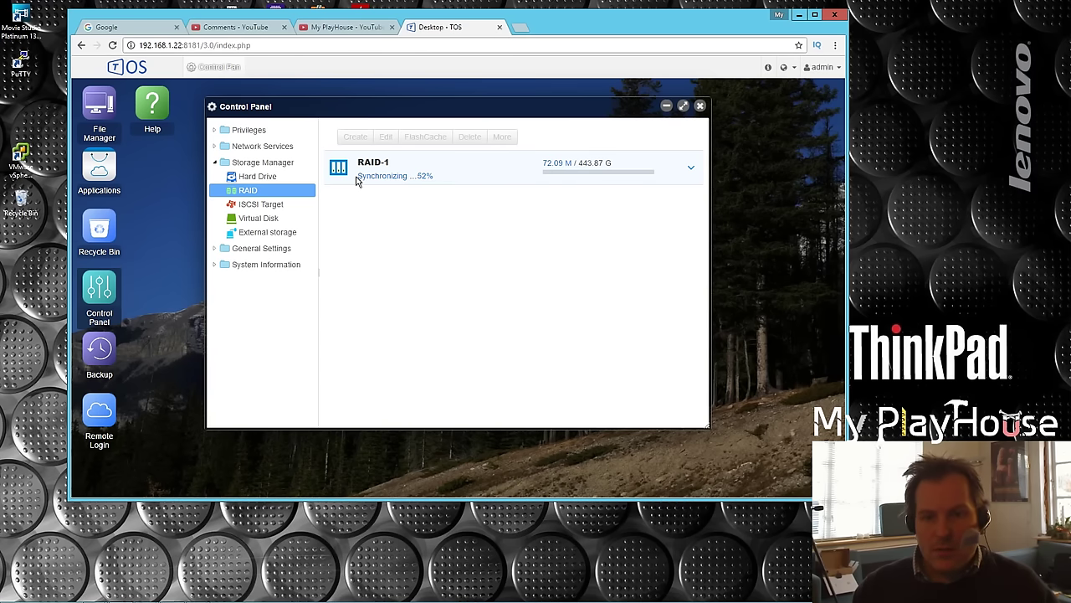
left_click(435, 178)
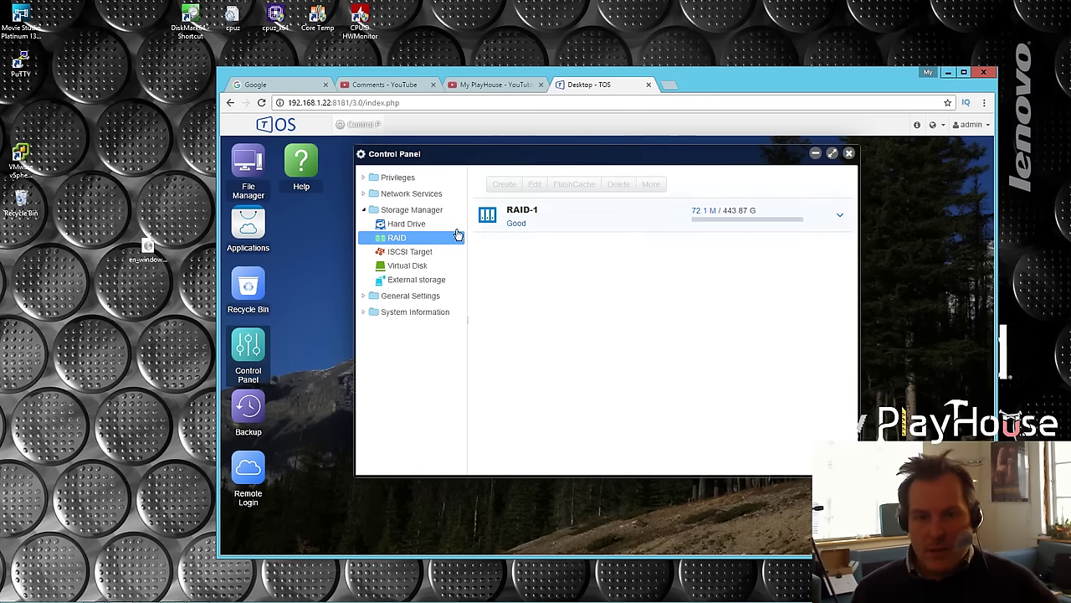
Step: View the NAS's shared folders under Privileges, and minimize the browser to reach the MPH-Test network folder
left_click(364, 180)
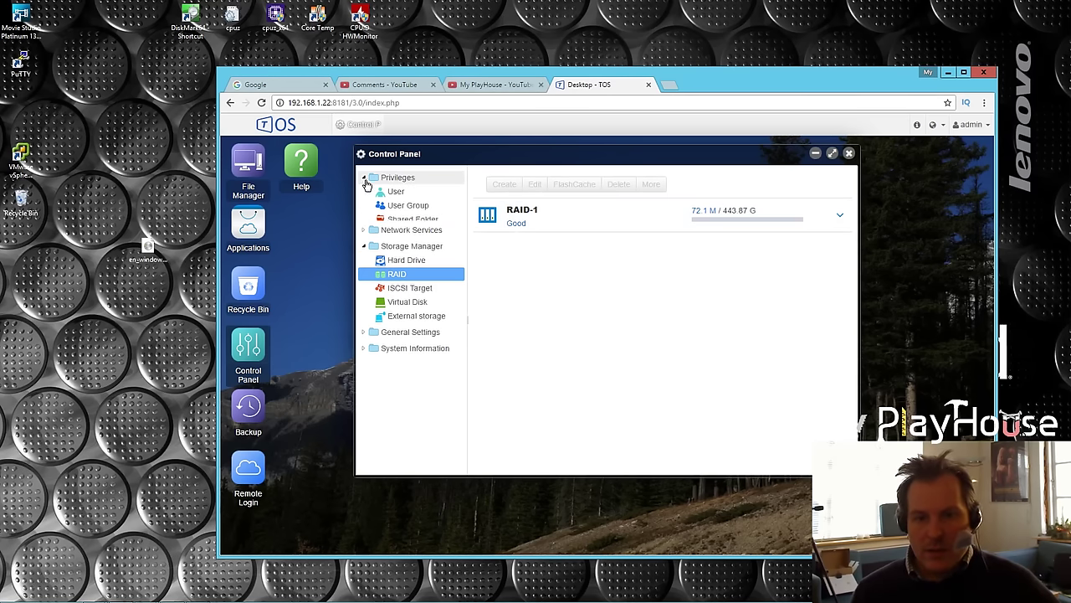
left_click(410, 219)
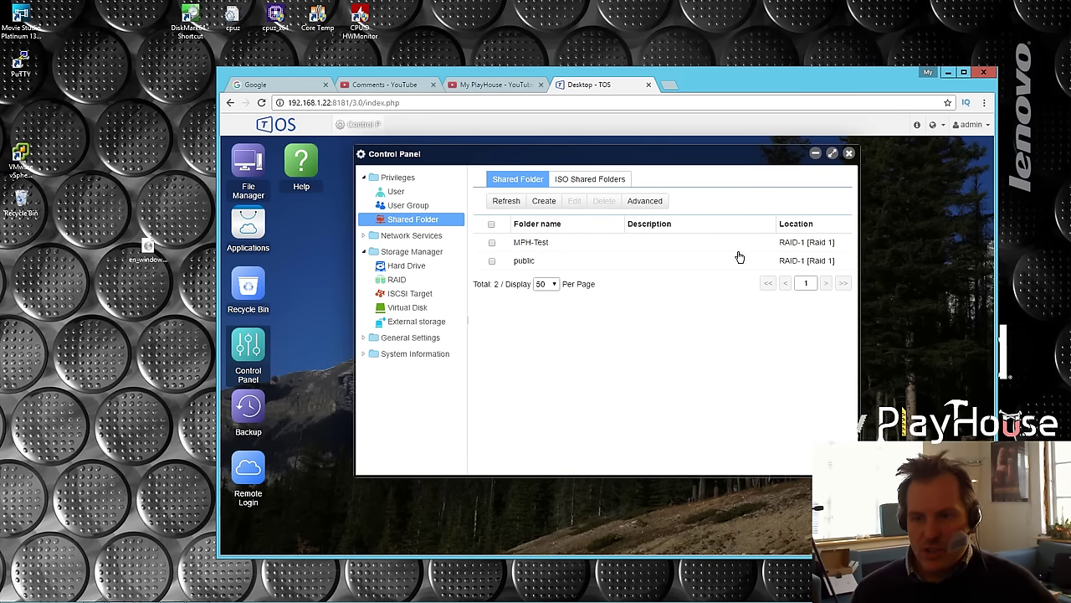
left_click(946, 72)
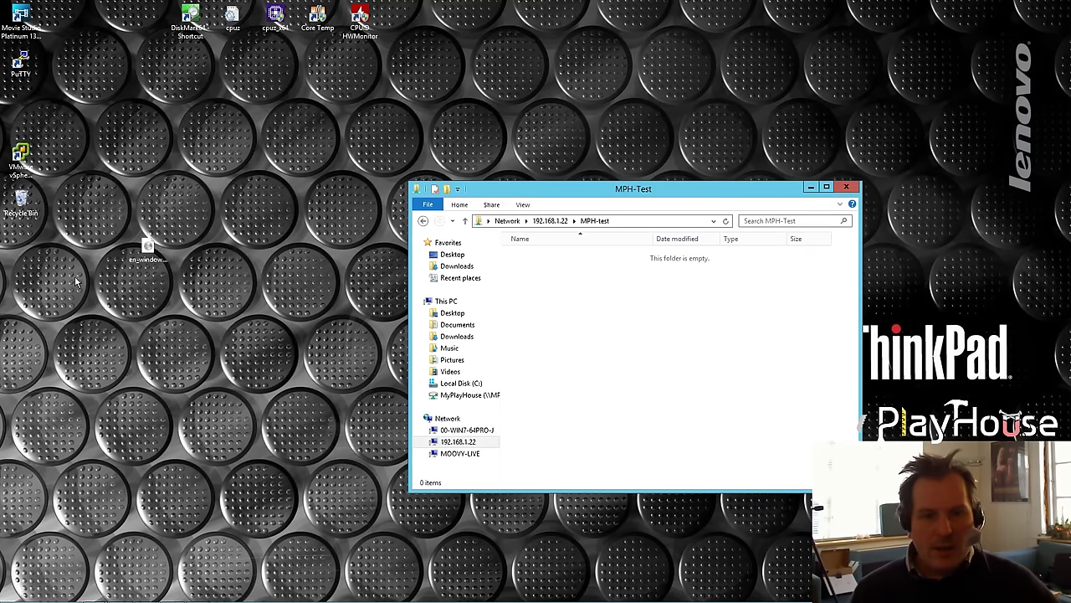
Step: Copy the Windows Server 2016 disc image from the desktop into the MPH-Test share, and delete the desktop copy
left_click(148, 249)
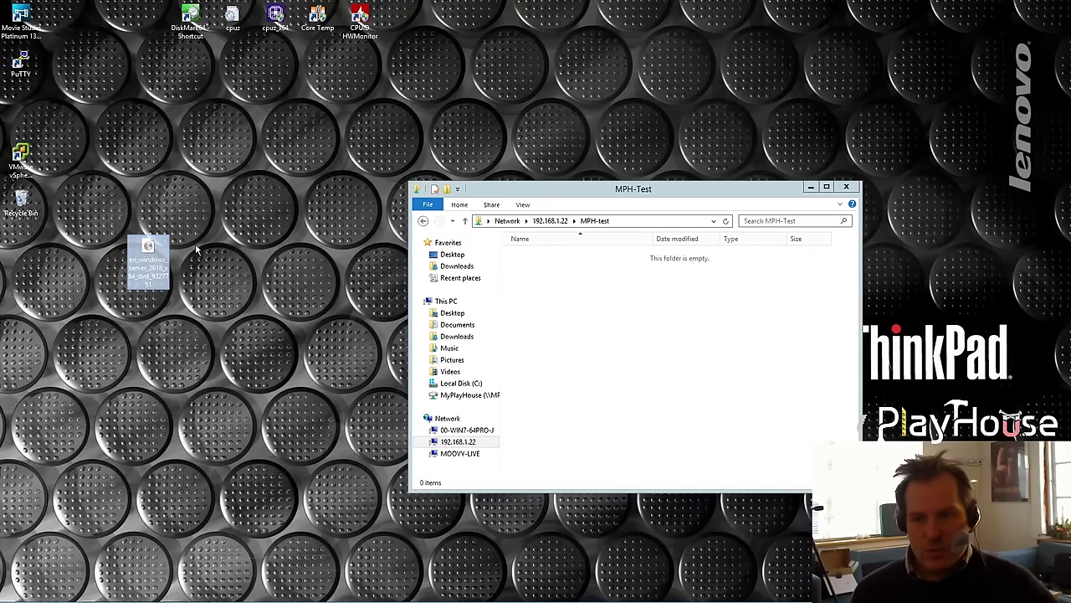
left_click_drag(150, 253, 585, 306)
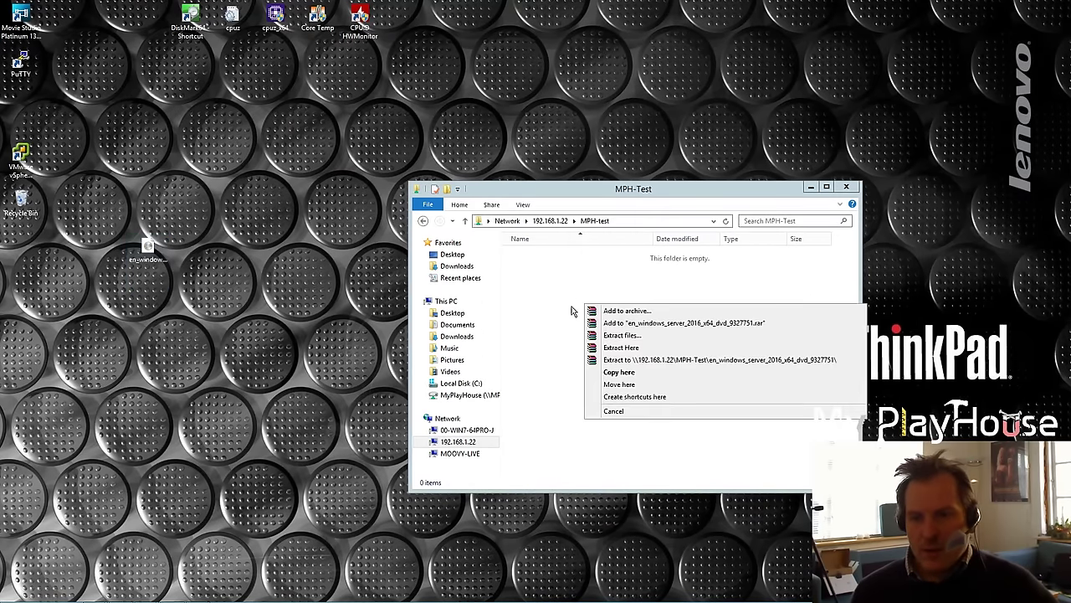
left_click(622, 376)
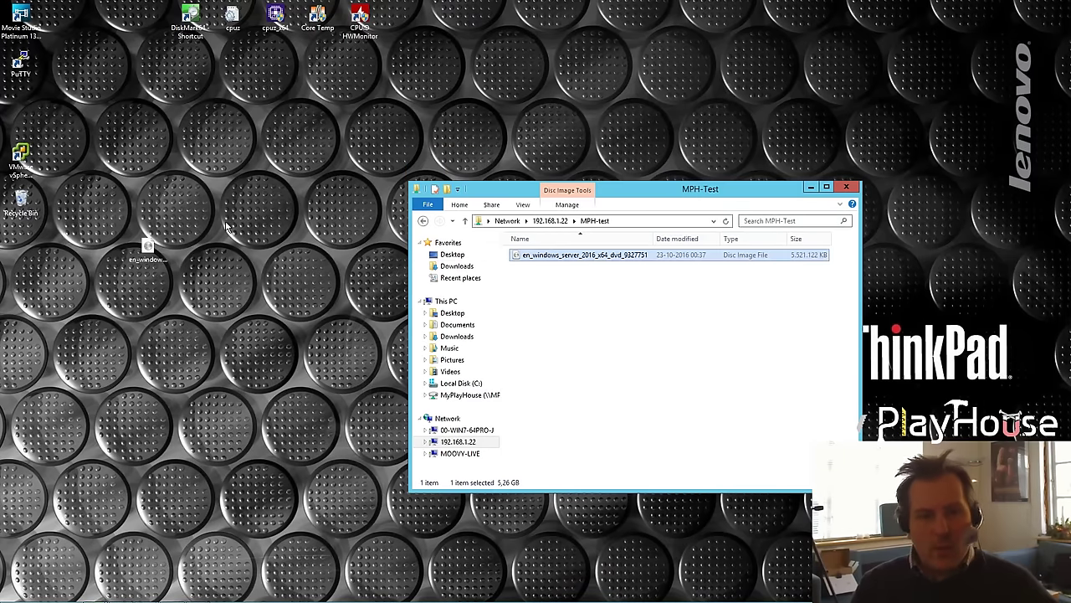
left_click(159, 255)
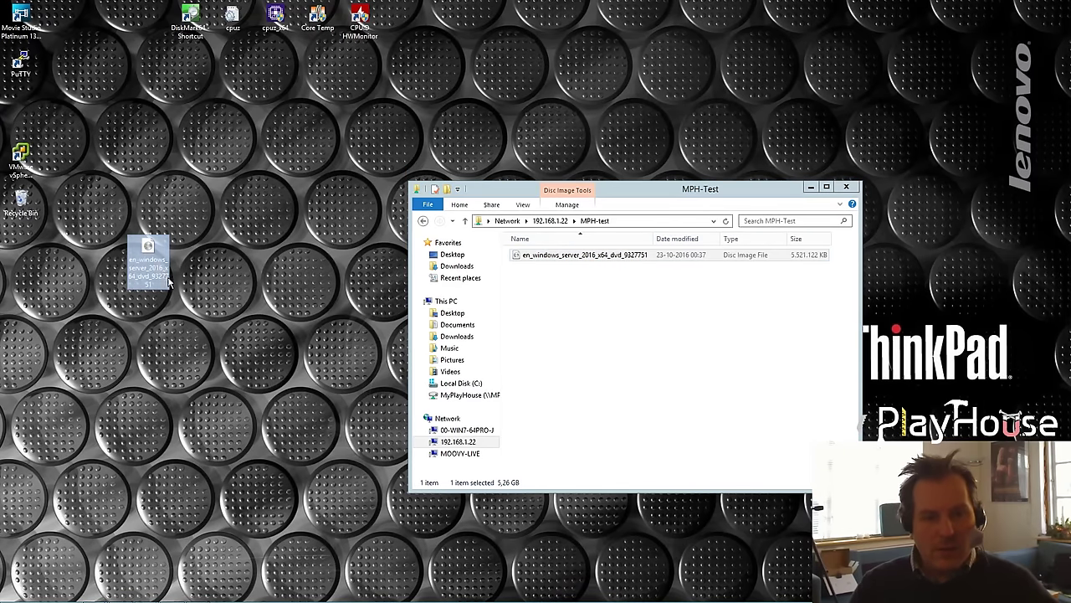
key("Delete")
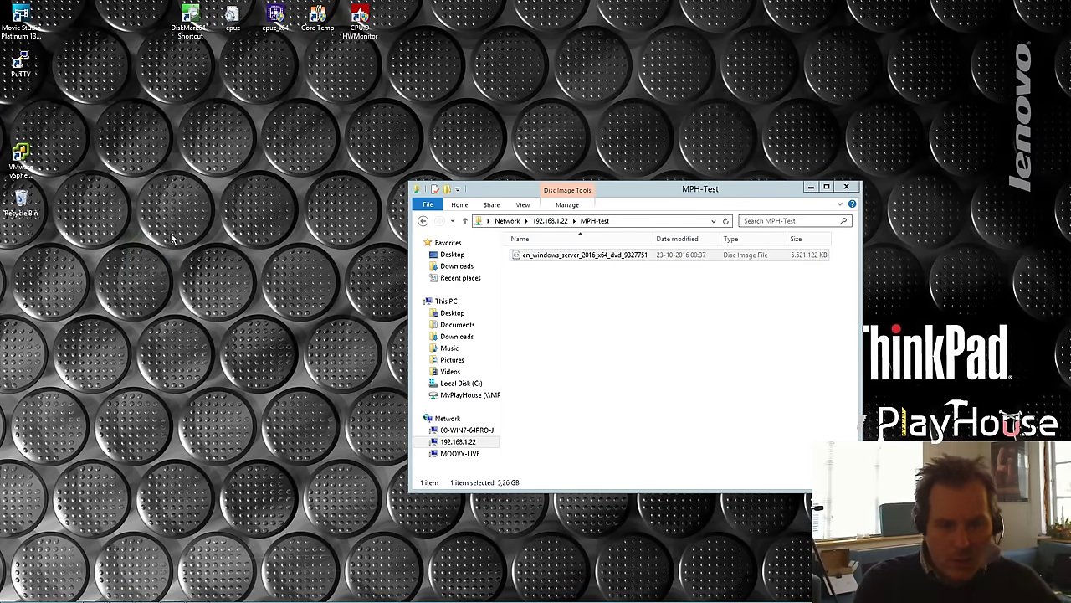
Step: Copy the Windows Server 2016 disc image from the MPH-Test share to the desktop, and move the copy progress window aside
left_click(572, 255)
left_click_drag(567, 258, 241, 264)
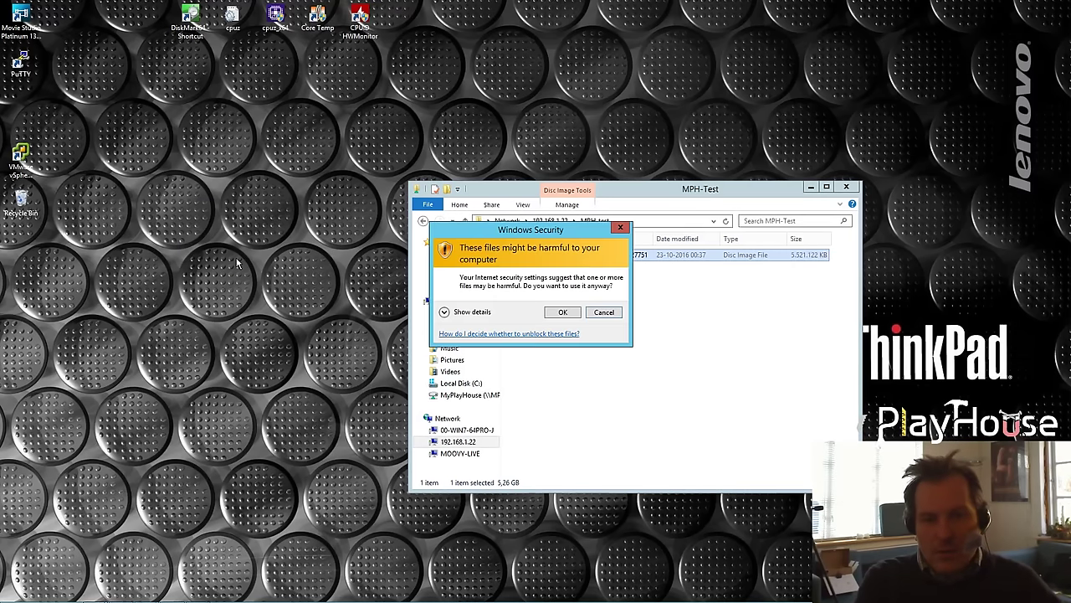
left_click(563, 312)
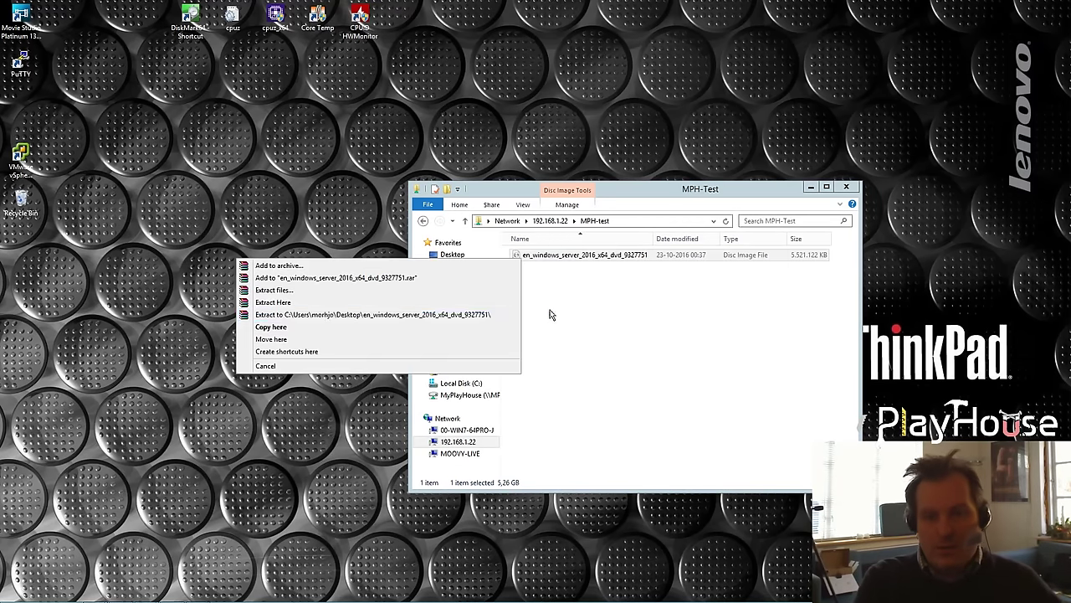
left_click(272, 328)
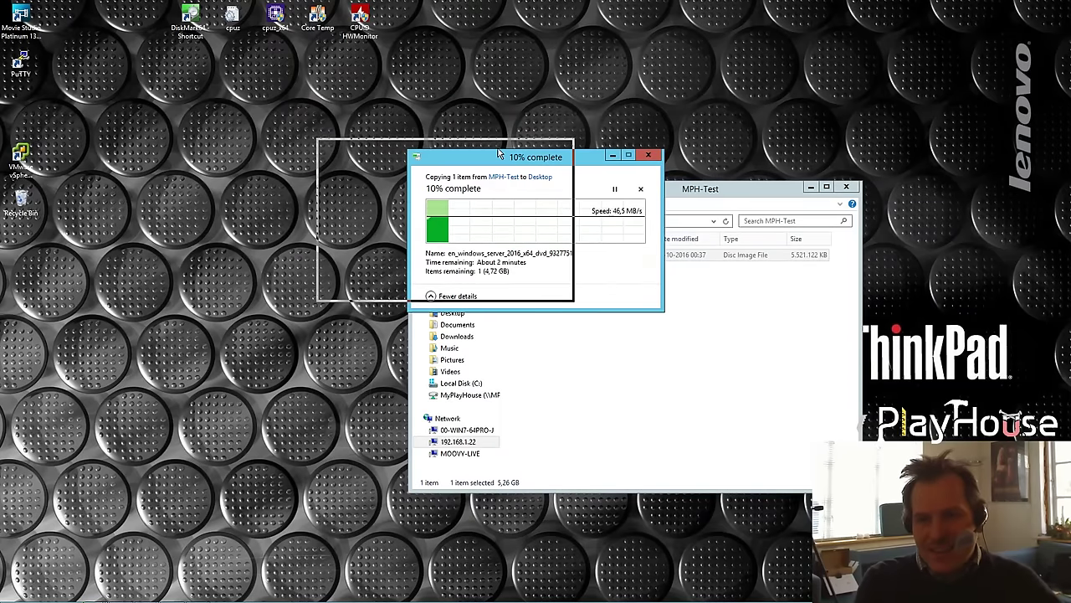
left_click_drag(588, 163, 499, 153)
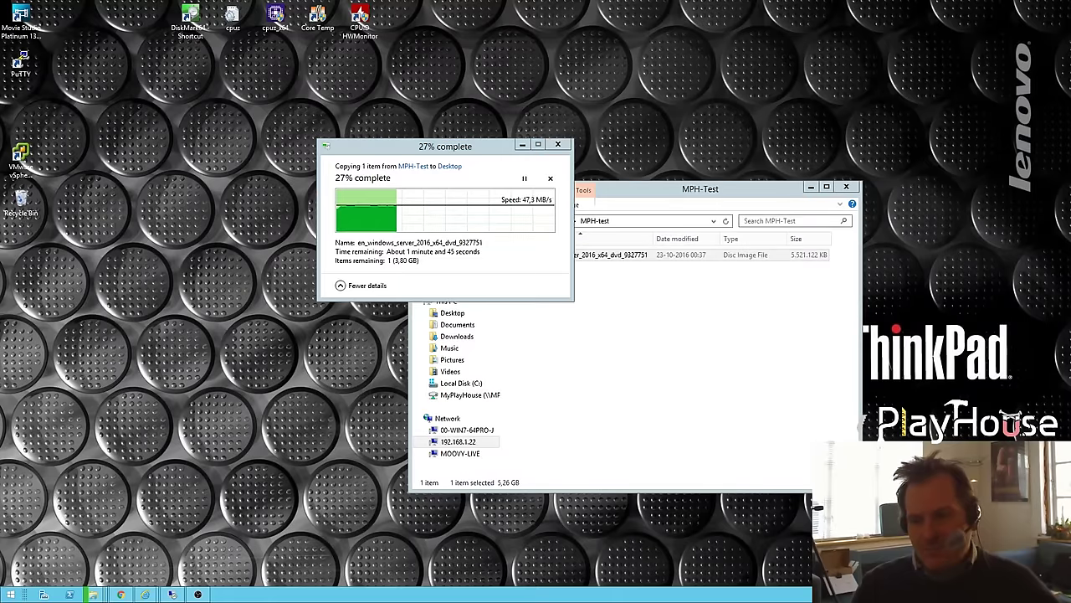
Step: Examine the Ethernet throughput and network details in Task Manager during the copy, and close the details window
key("ctrl+shift+Escape")
left_click(736, 239)
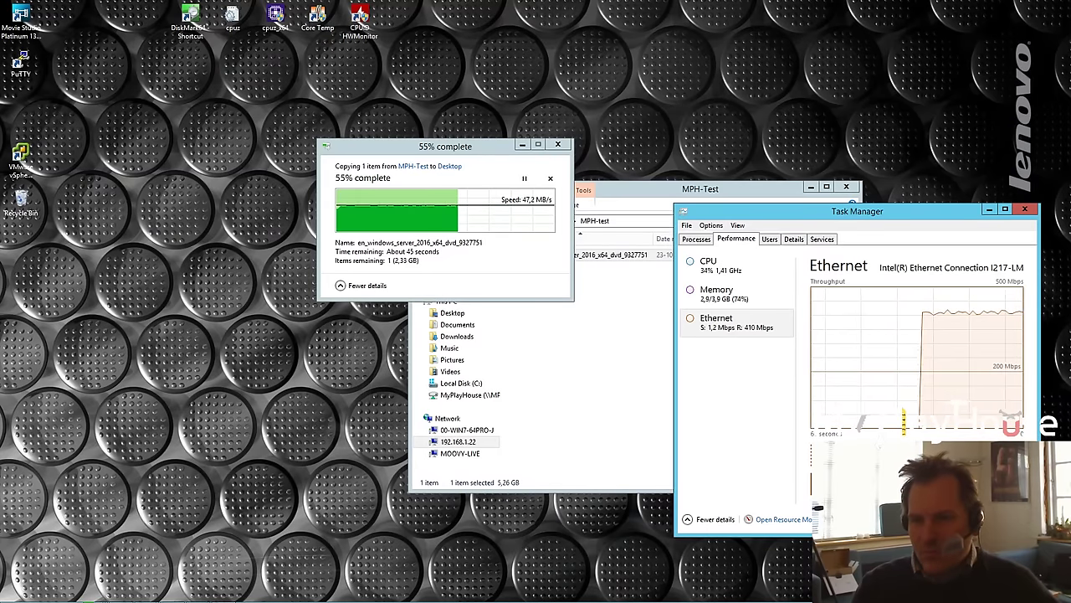
right_click(922, 329)
left_click(954, 371)
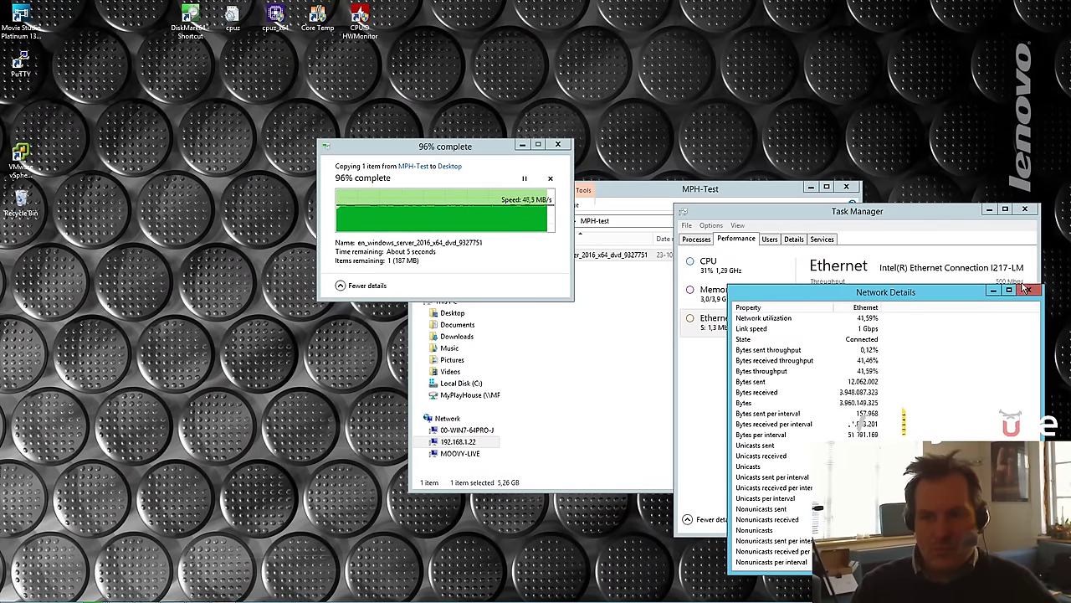
left_click(1027, 289)
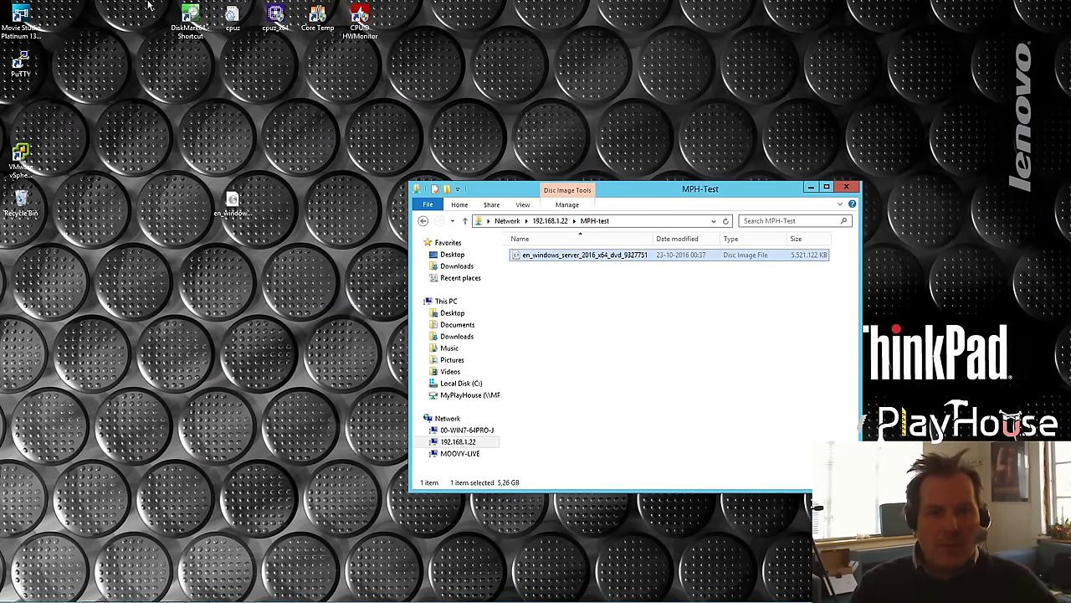
Step: Launch CrystalDiskMark and benchmark the MPH-Test folder on \\192.168.1.22 with all read and write tests
double_click(190, 17)
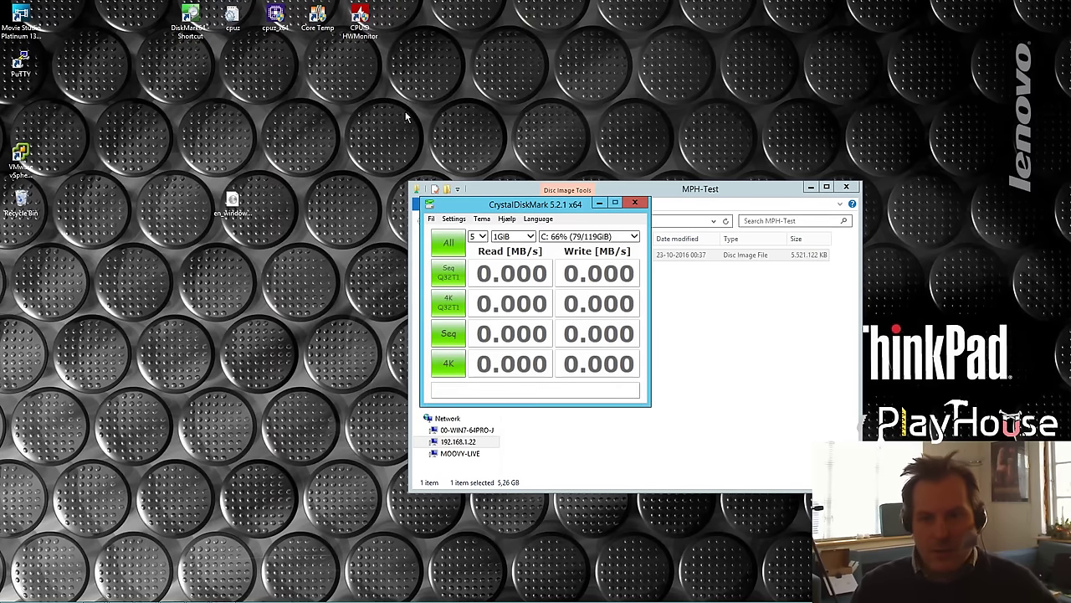
left_click_drag(552, 207, 311, 151)
left_click(395, 180)
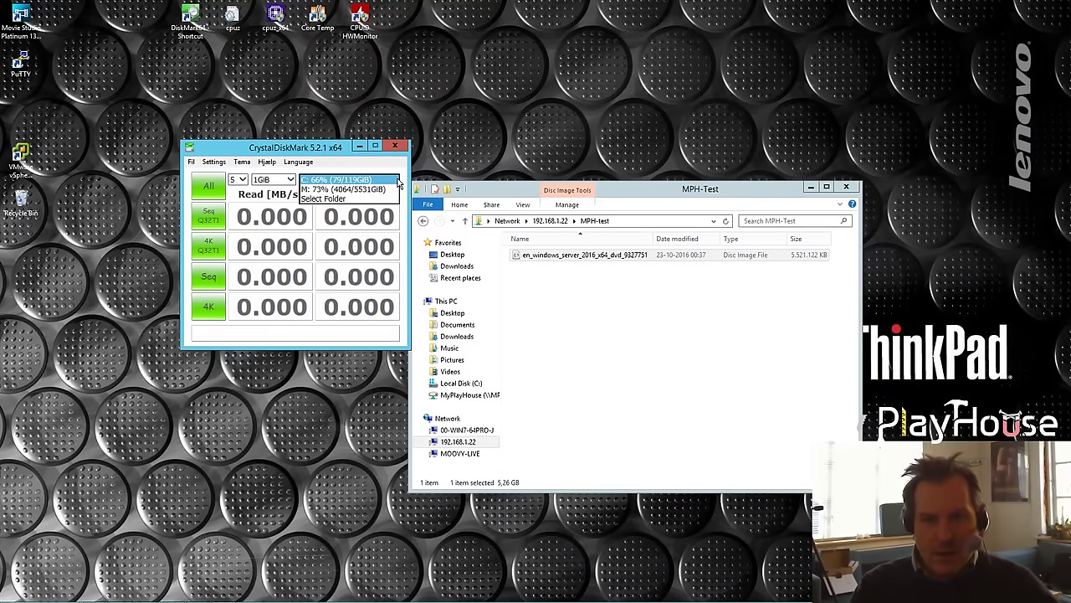
left_click(321, 198)
left_click(264, 325)
left_click_drag(264, 325, 216, 326)
type("\\192.168.1.22\\")
key("Return")
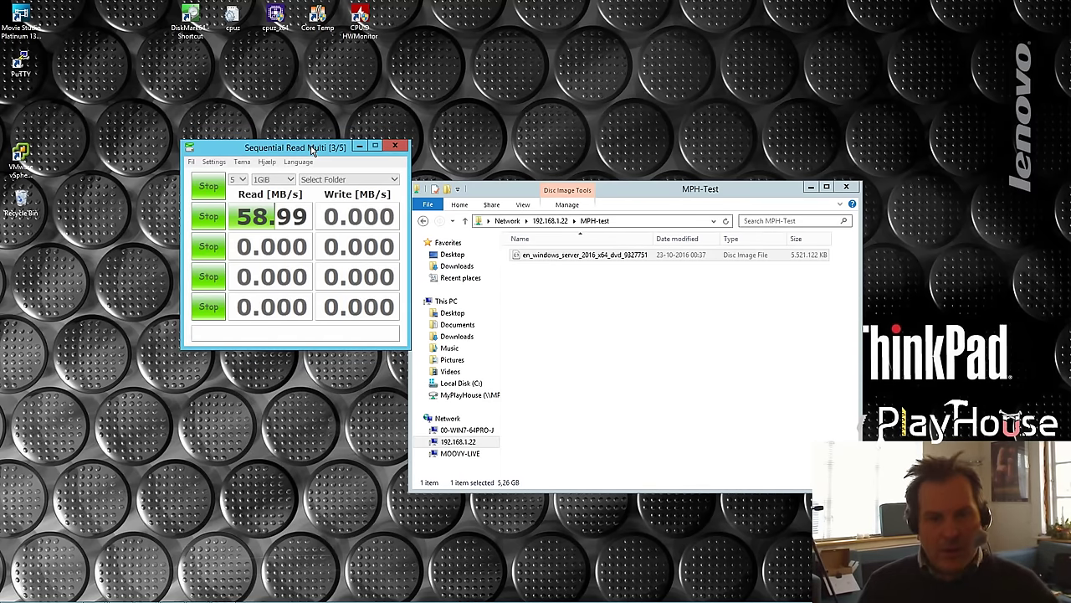
left_click_drag(310, 149, 283, 164)
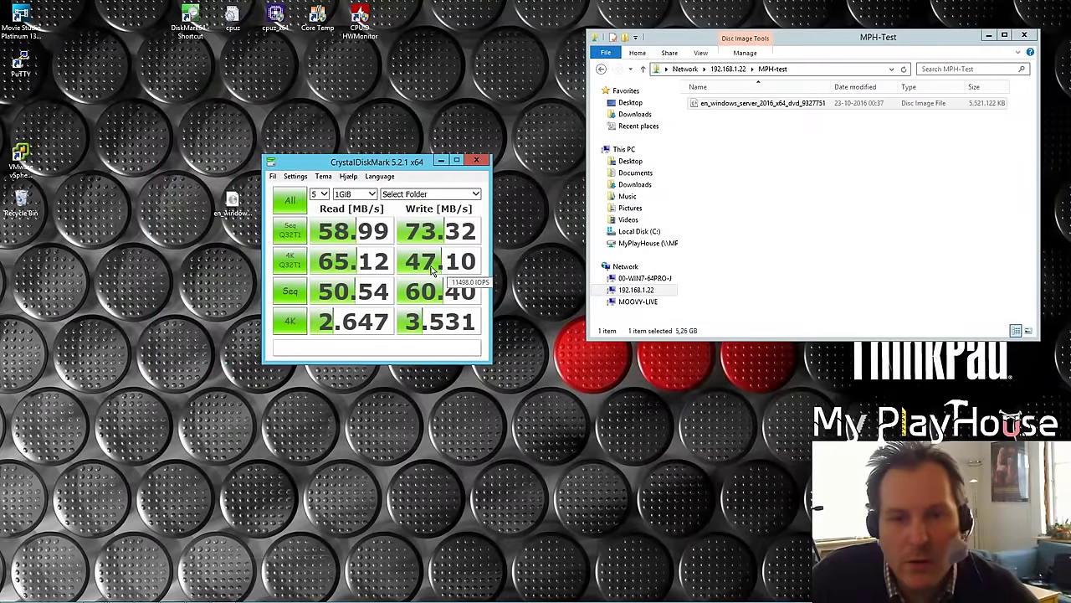
left_click_drag(325, 166, 348, 165)
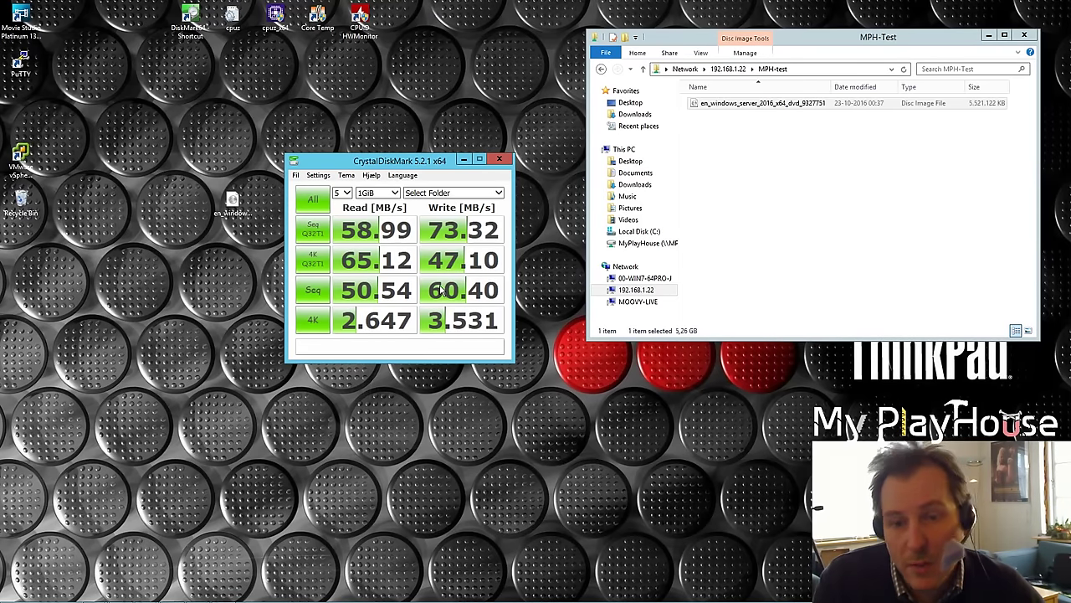
Step: Change the benchmark's target folder to the Video share on \\192.168.1.75 and run all the tests
left_click(498, 193)
left_click(439, 337)
left_click_drag(433, 338, 321, 337)
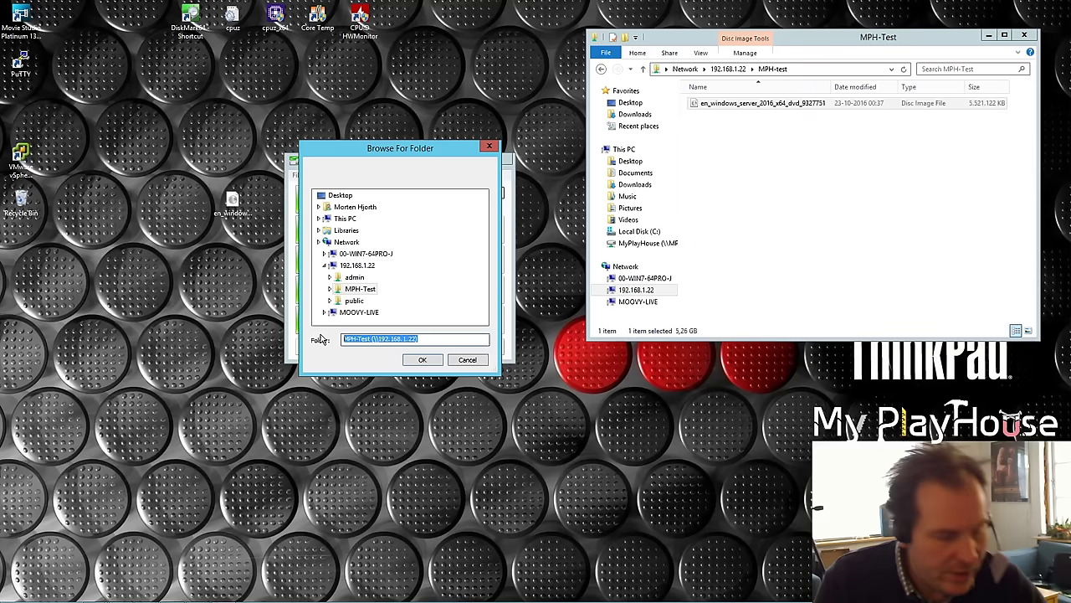
type("\\\\")
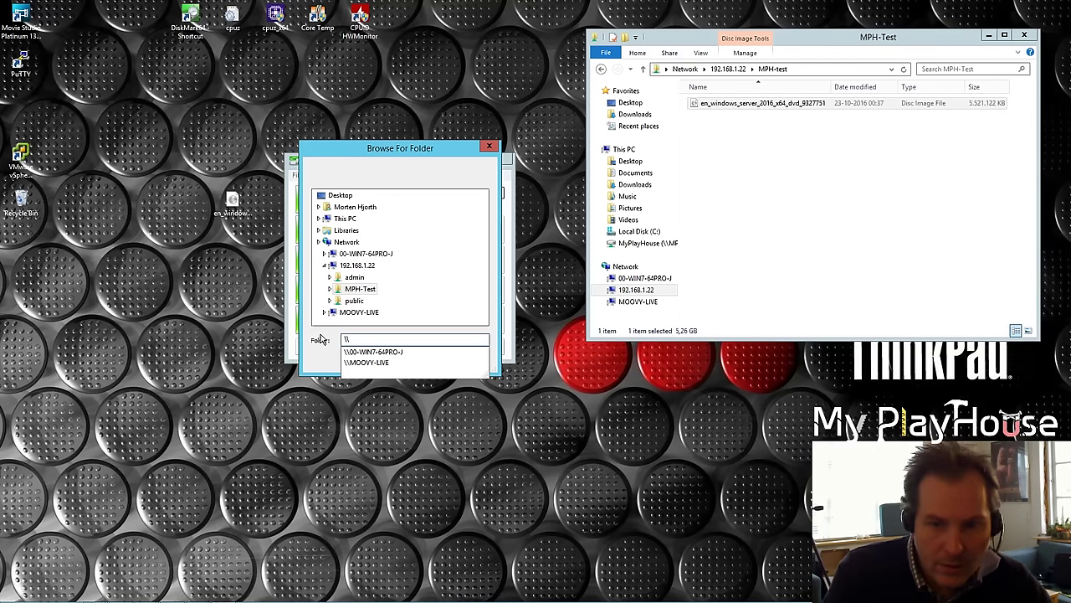
type("192")
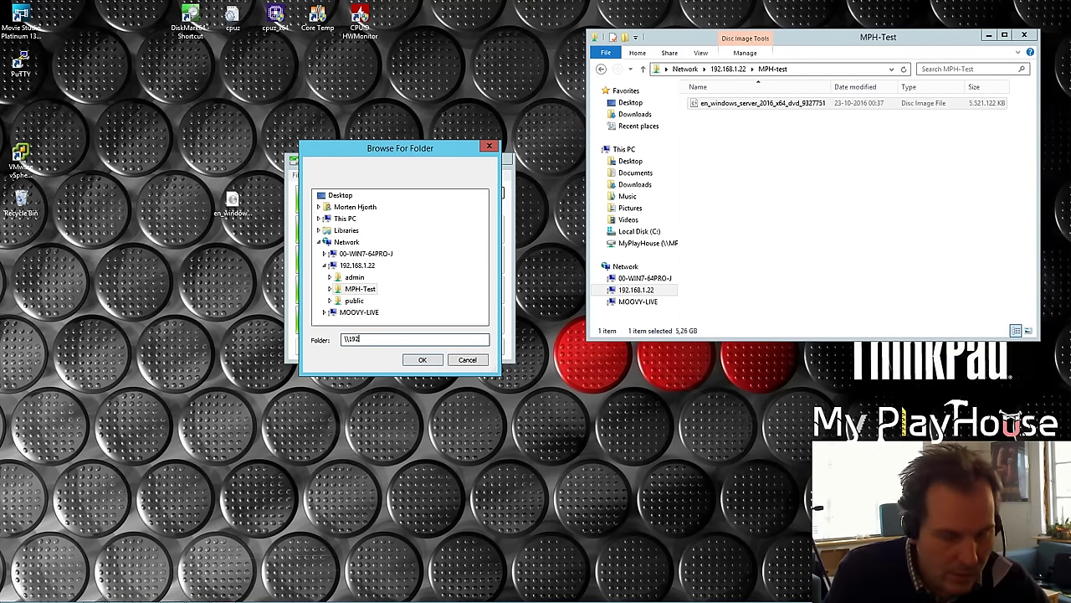
type(".168.1.75")
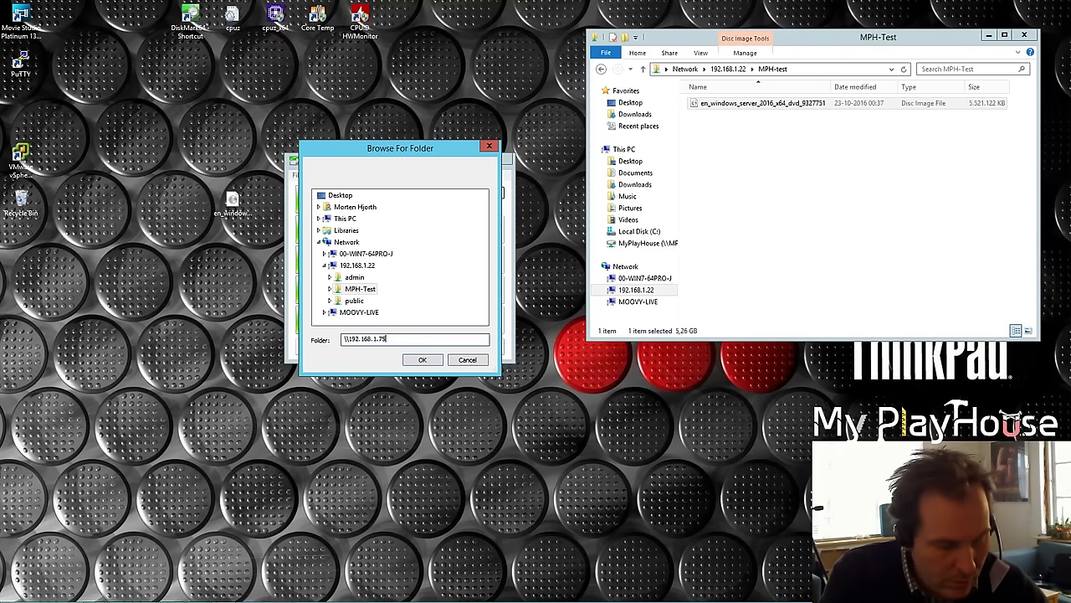
type("\\")
key("Down")
key("Down")
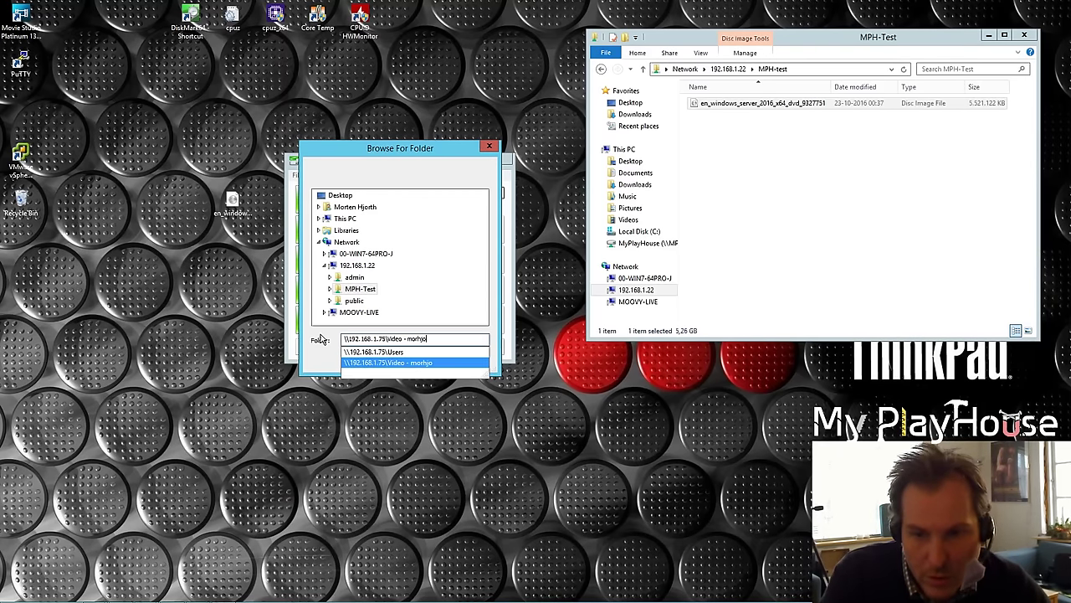
key("Return")
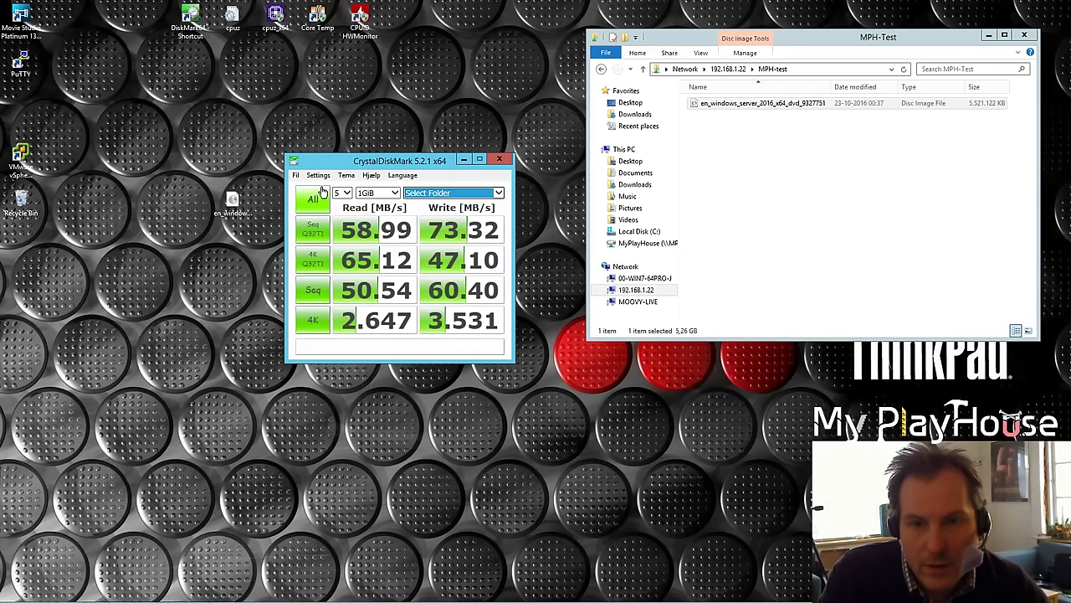
left_click(307, 202)
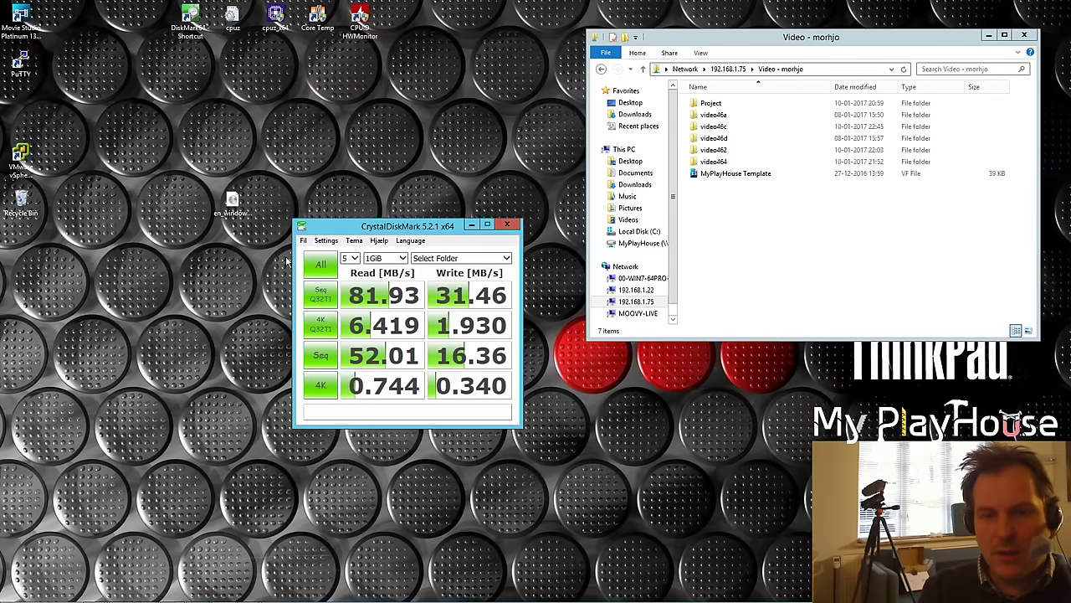
Step: Start copying the Windows Server 2016 disc image from the desktop into the Video share on 192.168.1.75, and cancel the transfer
left_click_drag(775, 44, 757, 50)
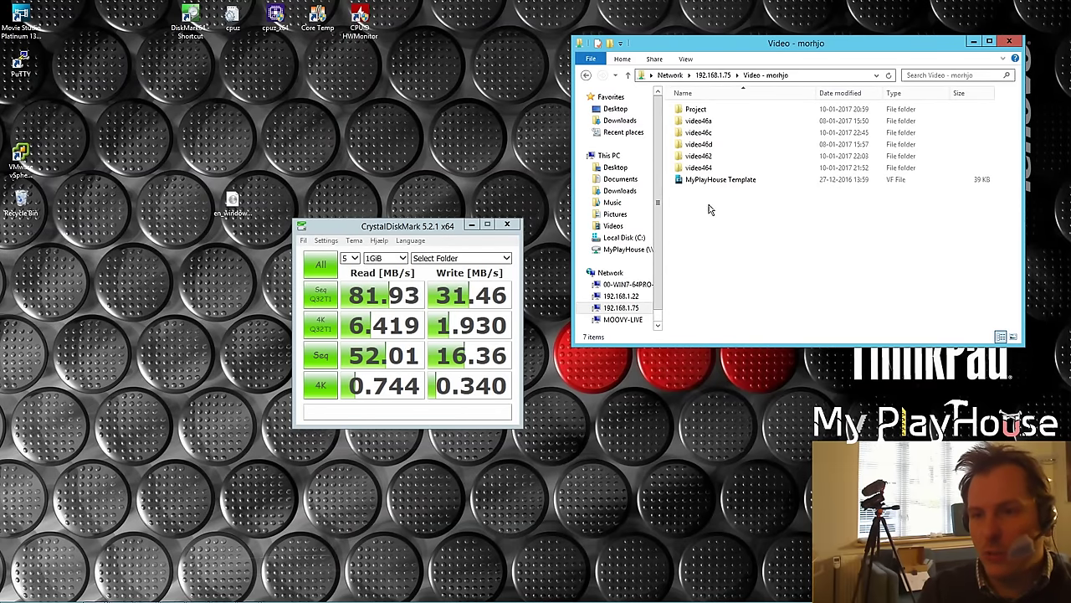
left_click_drag(710, 43, 708, 47)
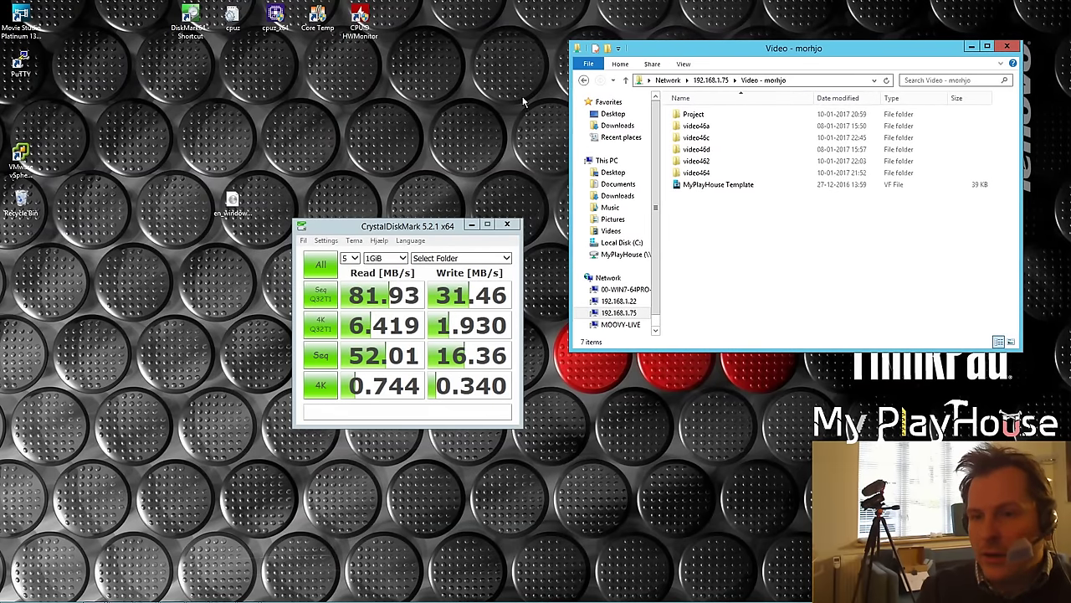
left_click(232, 206)
left_click_drag(232, 206, 747, 237)
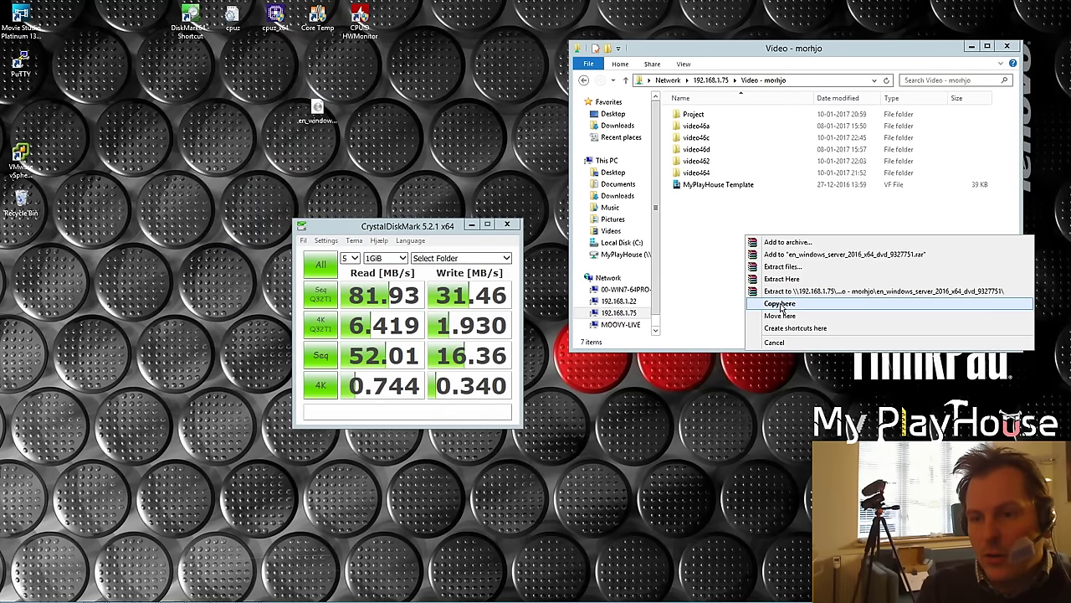
left_click(777, 304)
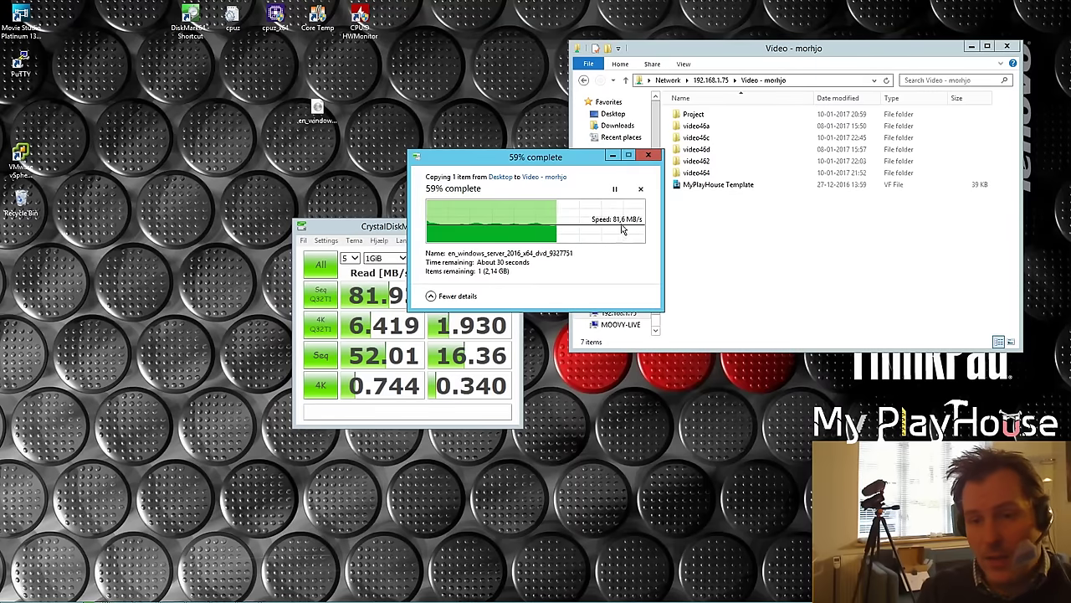
left_click_drag(492, 162, 367, 61)
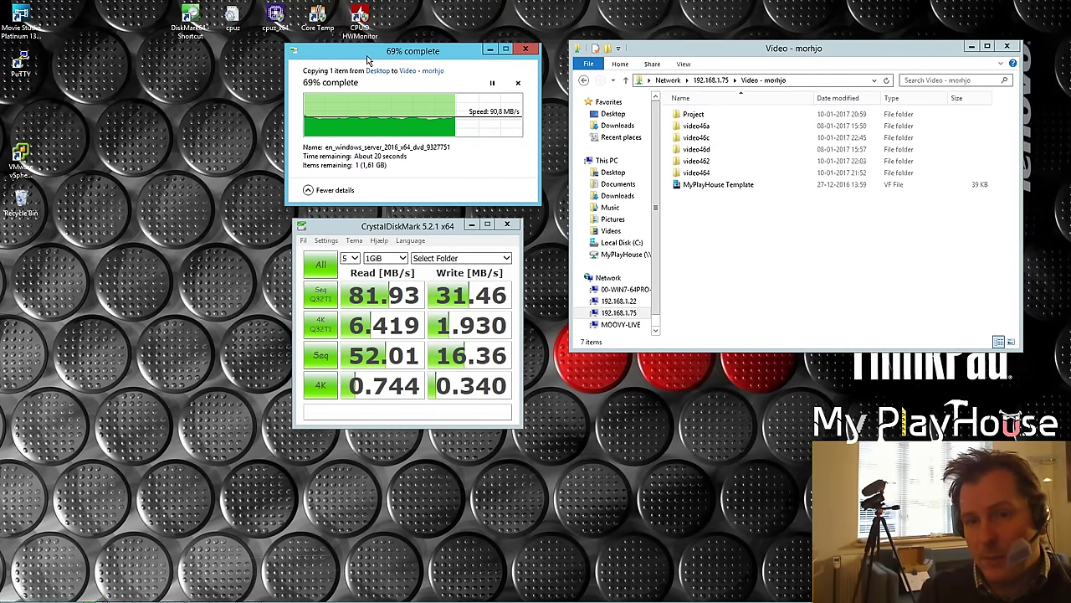
left_click(526, 50)
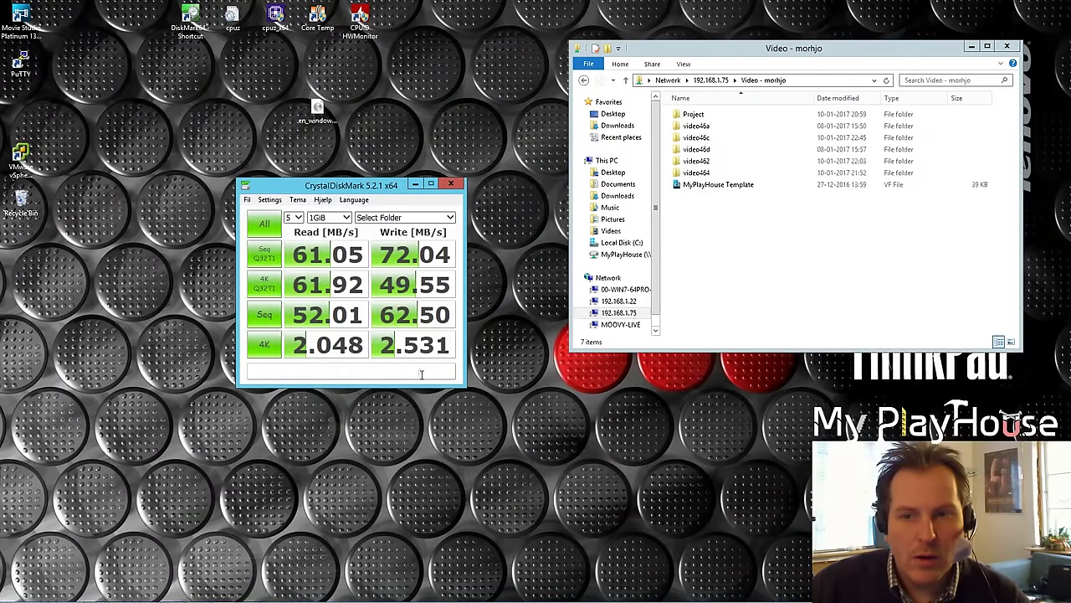
left_click_drag(347, 188, 387, 188)
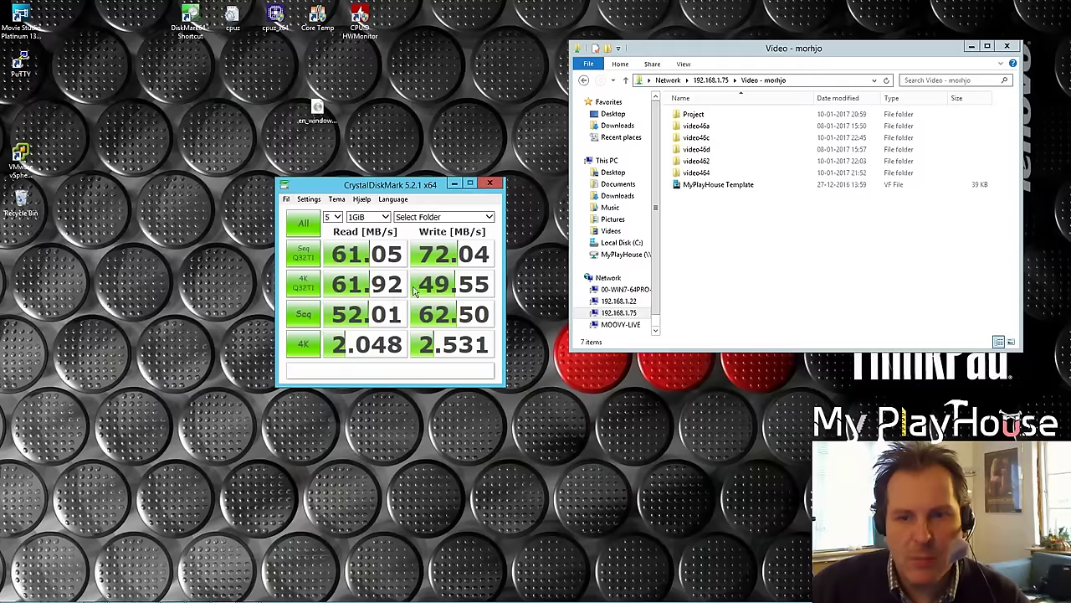
left_click_drag(382, 189, 369, 181)
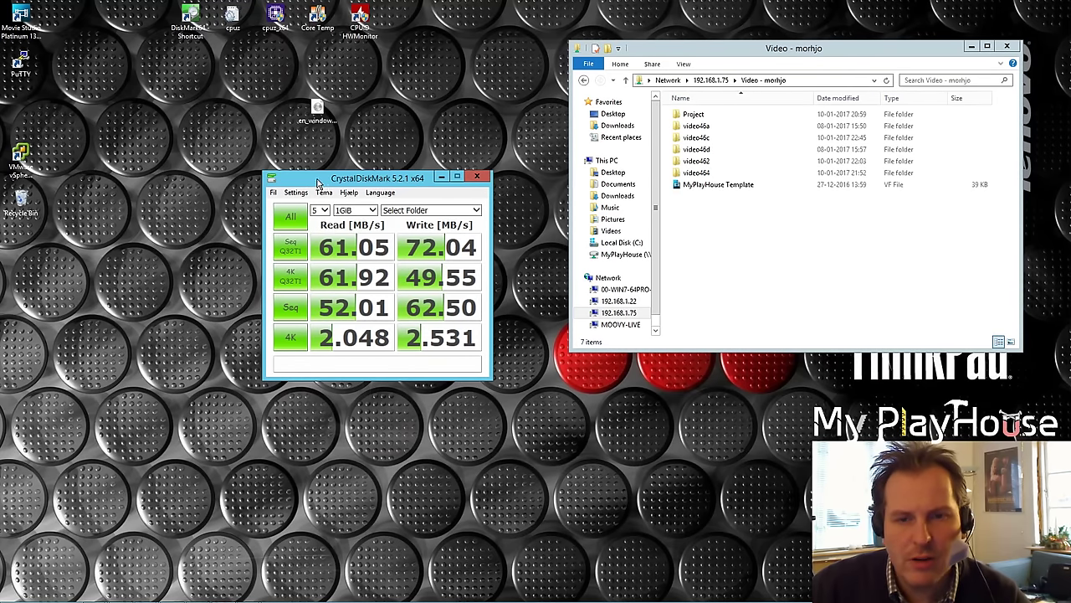
left_click_drag(318, 184, 339, 192)
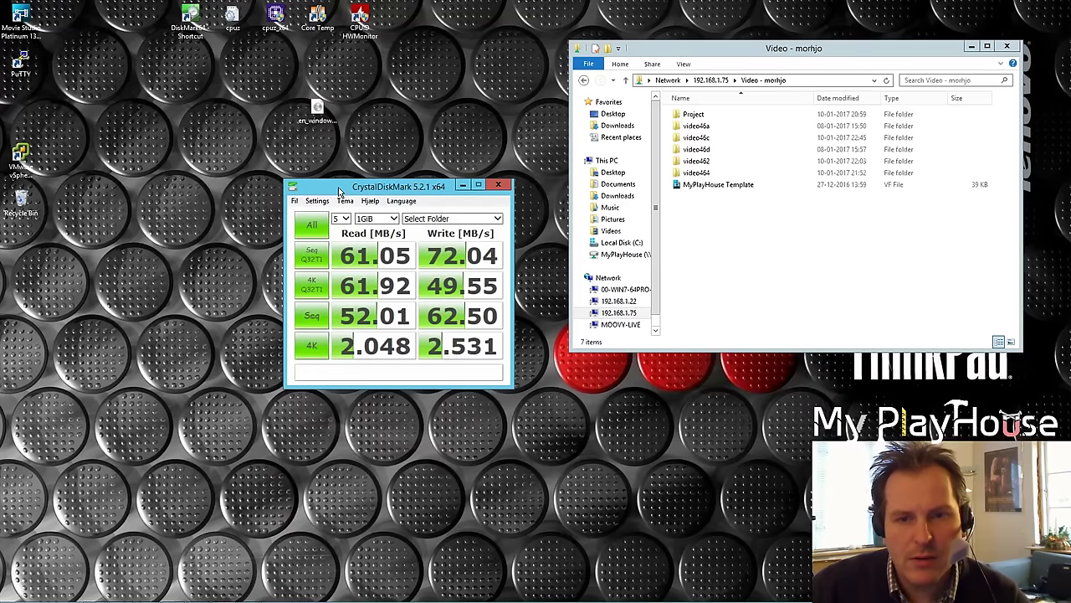
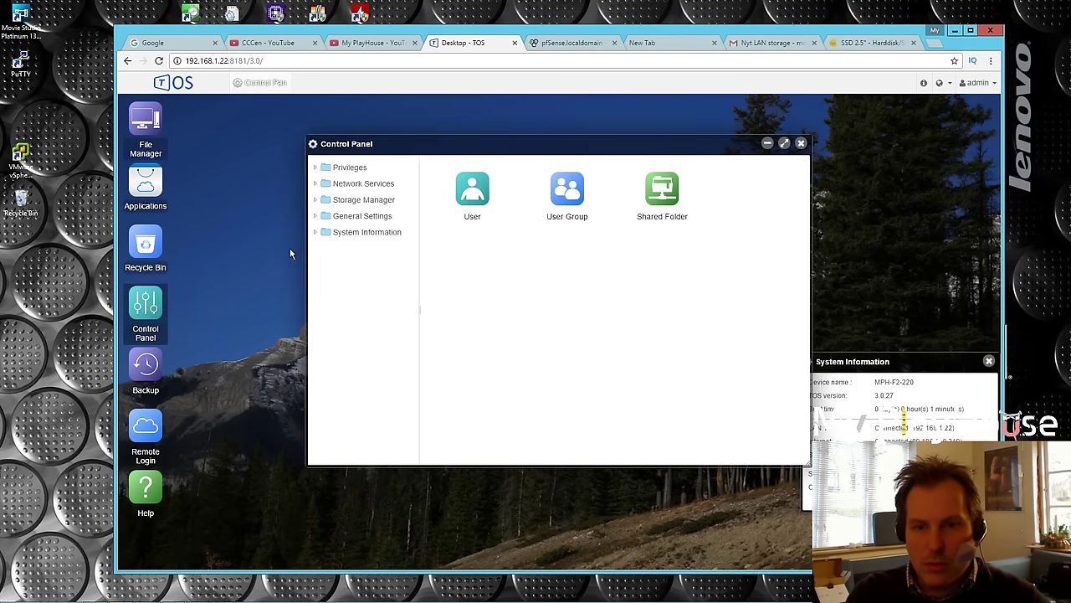
Step: Check the installed hard drives and the RAID-1 array's status in the Storage Manager of the TOS Control Panel
left_click(315, 200)
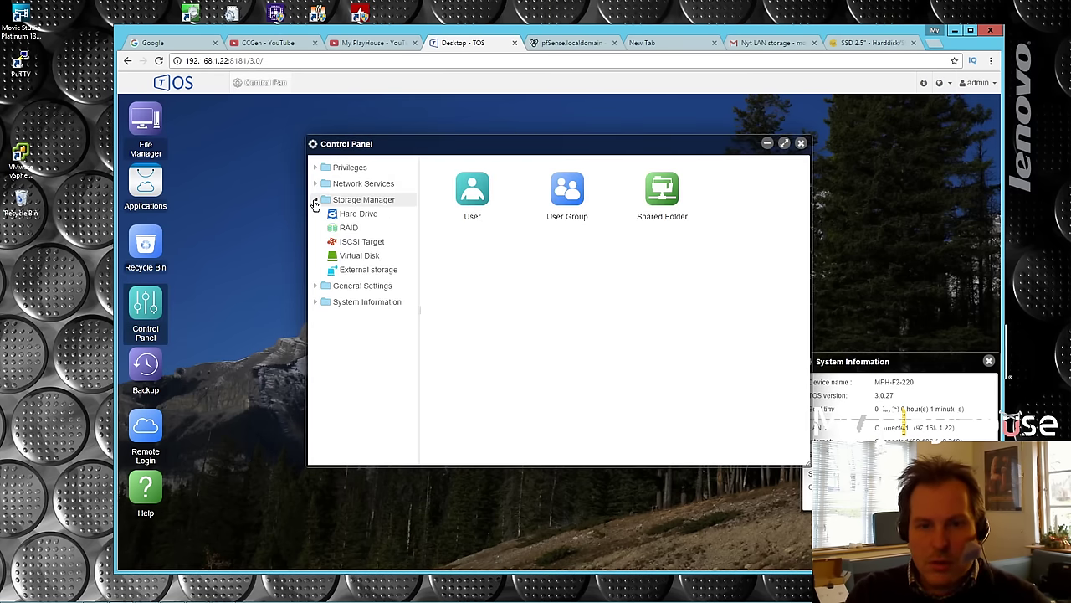
left_click(367, 215)
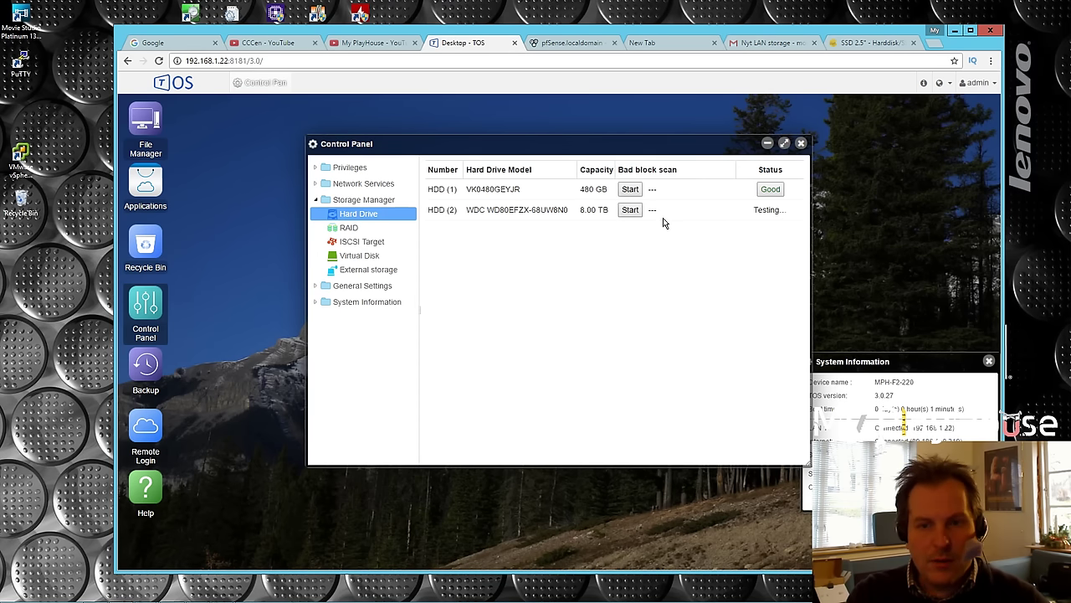
left_click(349, 230)
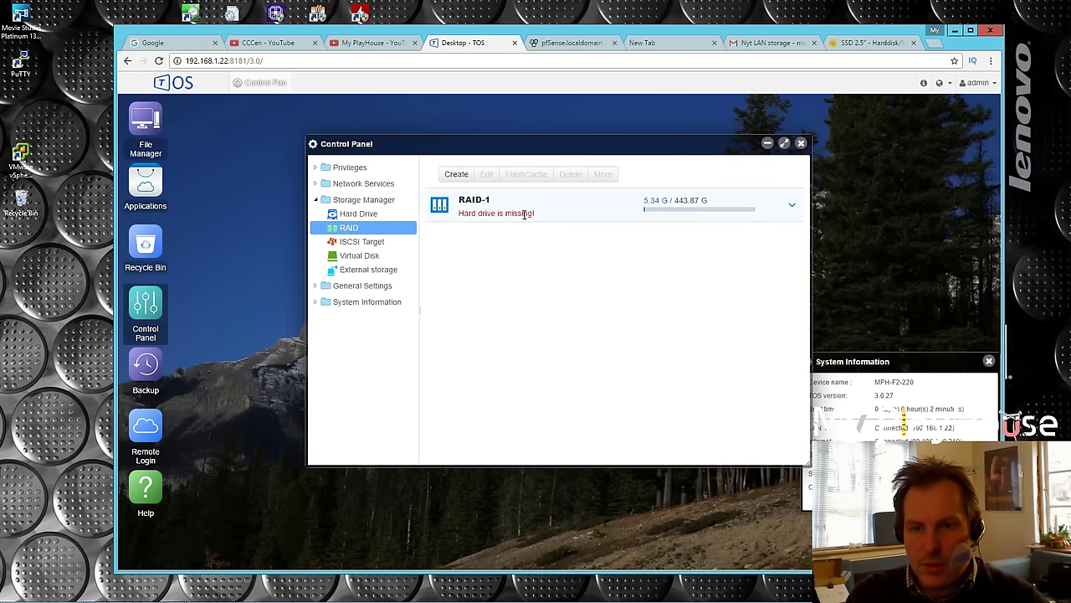
Step: Create an unencrypted Single Disk array on the 8 TB drive HDD2, and accept erasing its data
left_click(457, 176)
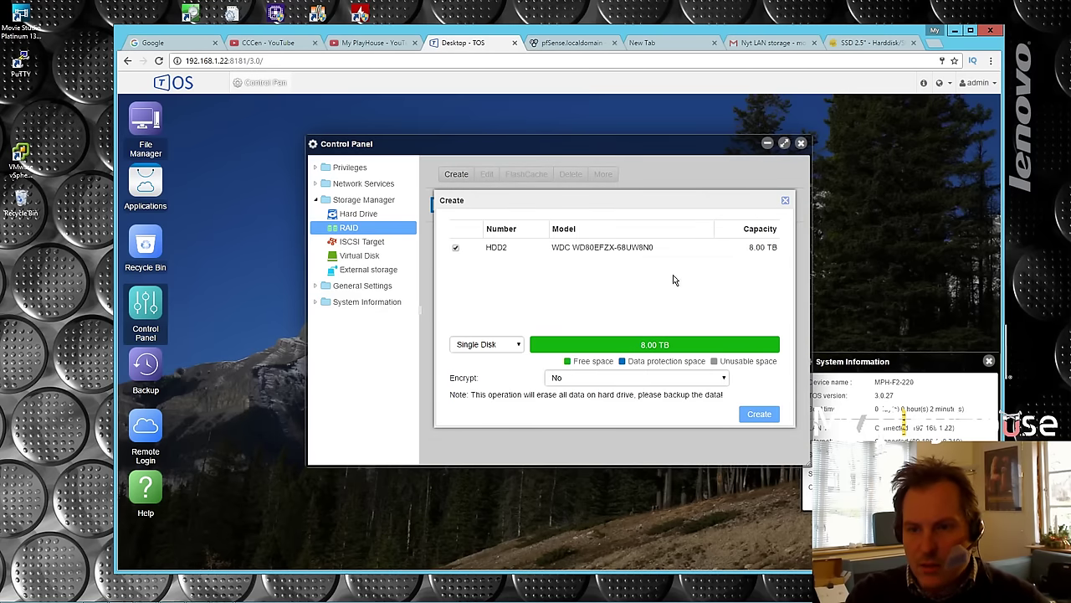
left_click(518, 345)
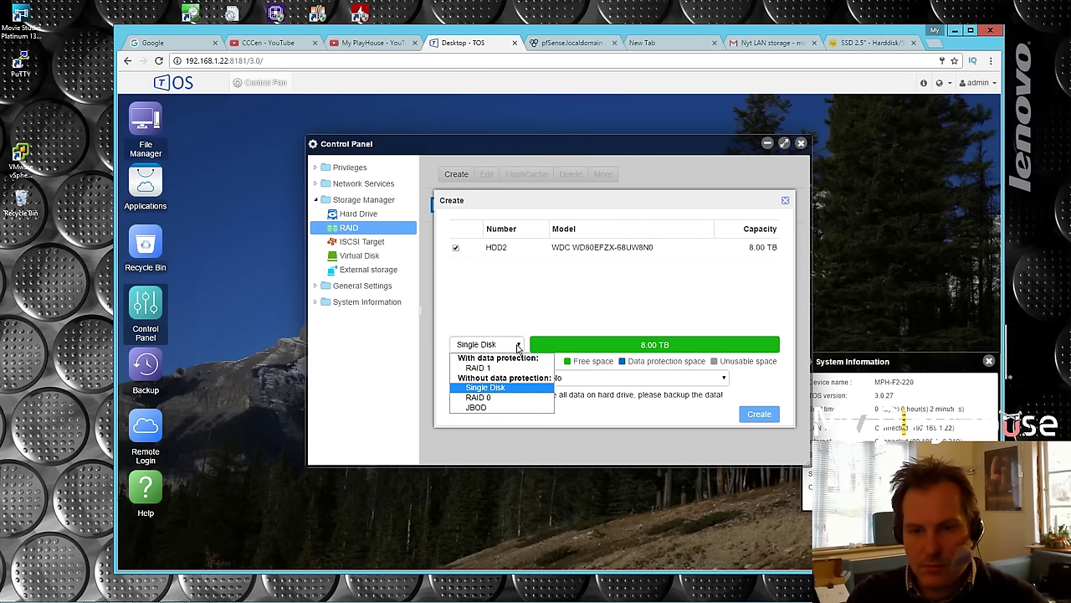
left_click(518, 345)
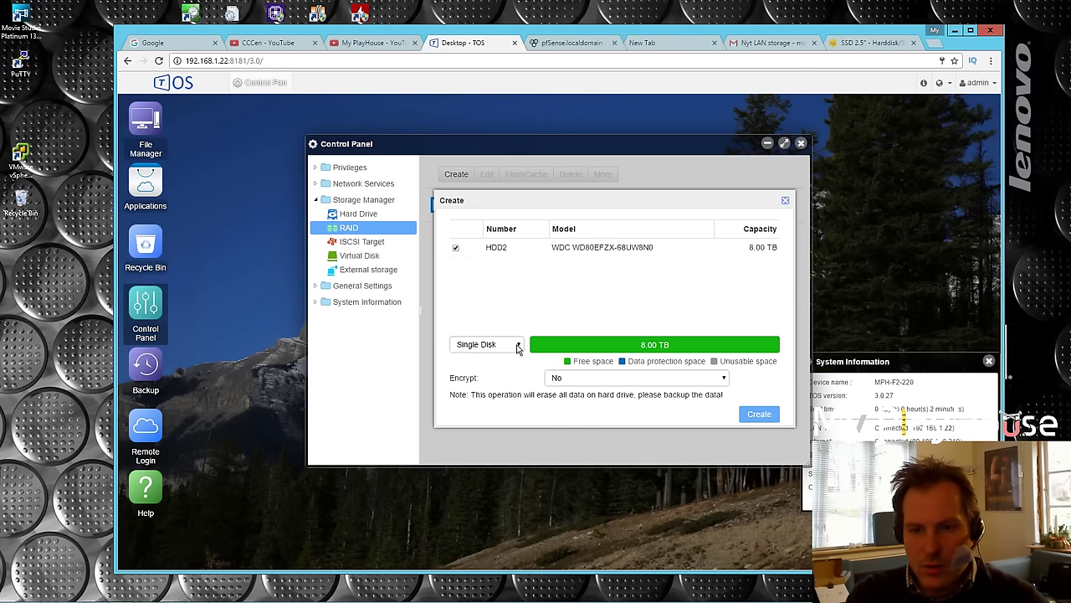
left_click(760, 415)
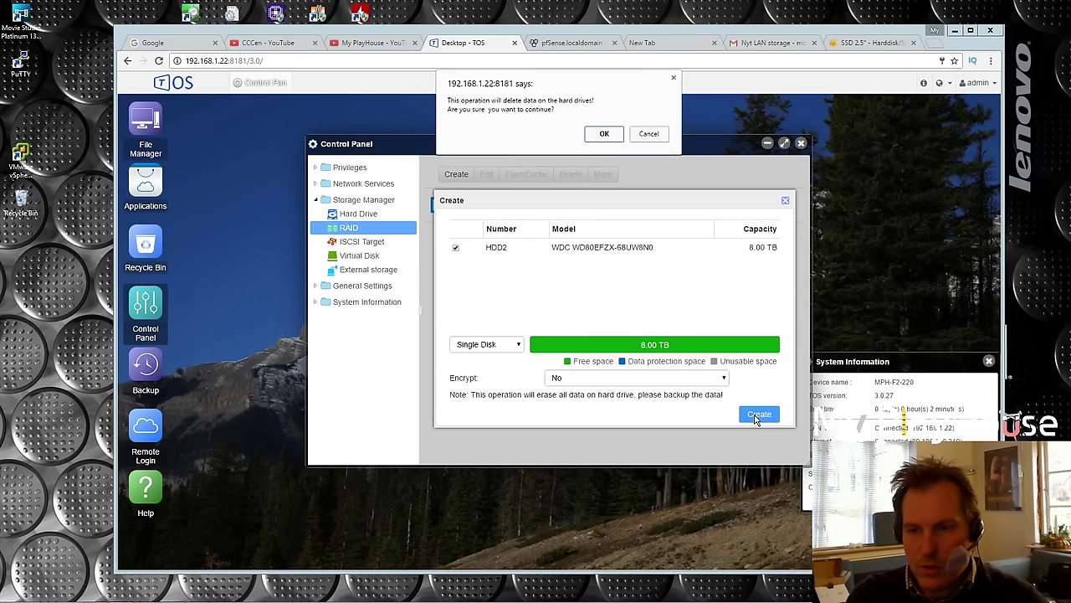
left_click(604, 136)
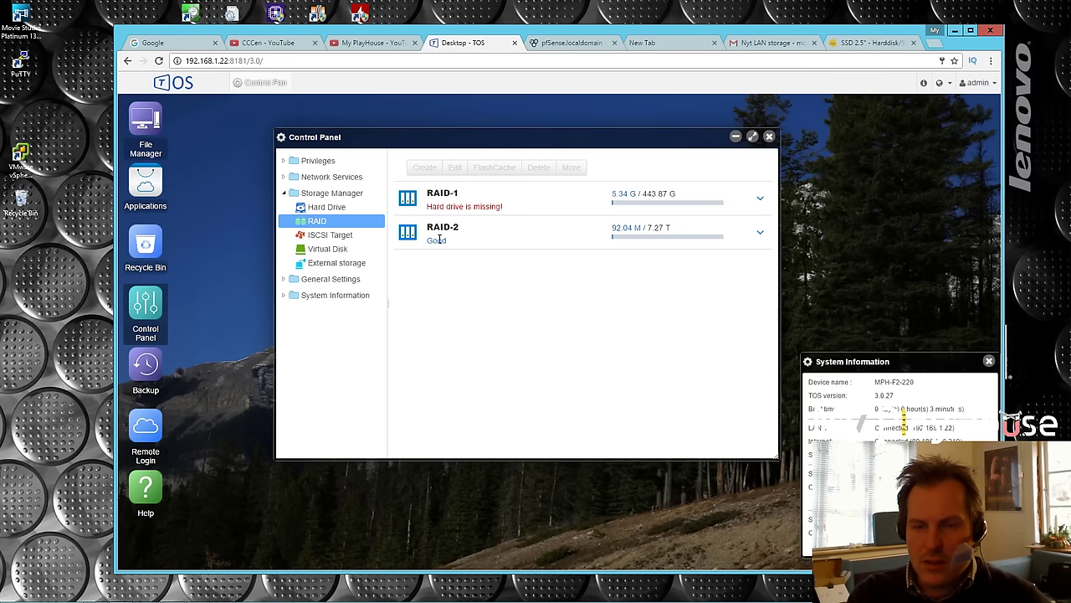
Step: Delete the RAID-1 array that has the missing hard drive, and confirm the deletion
left_click(515, 205)
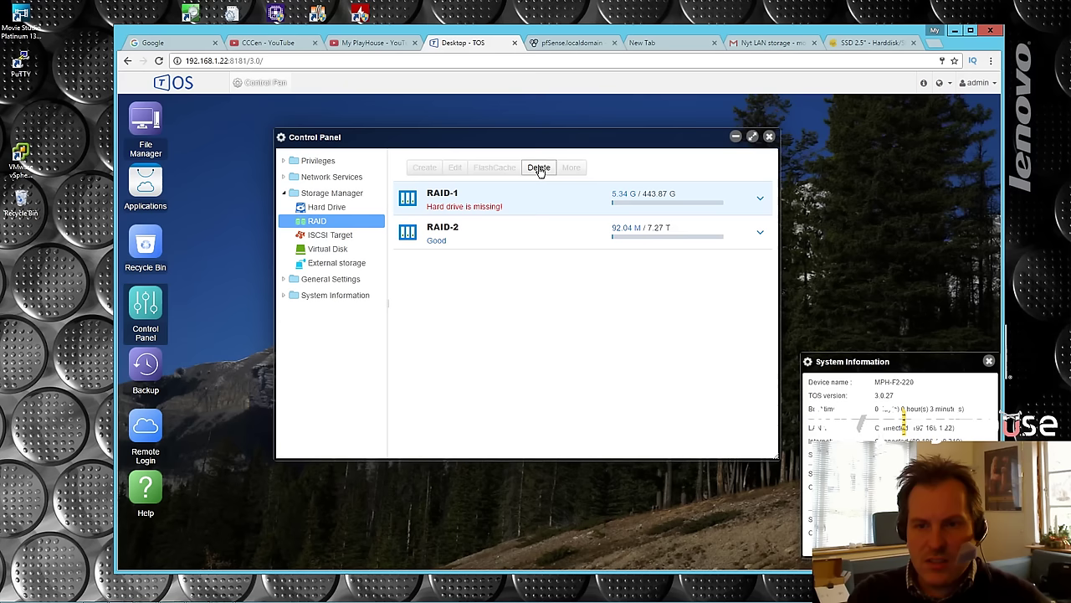
left_click(539, 169)
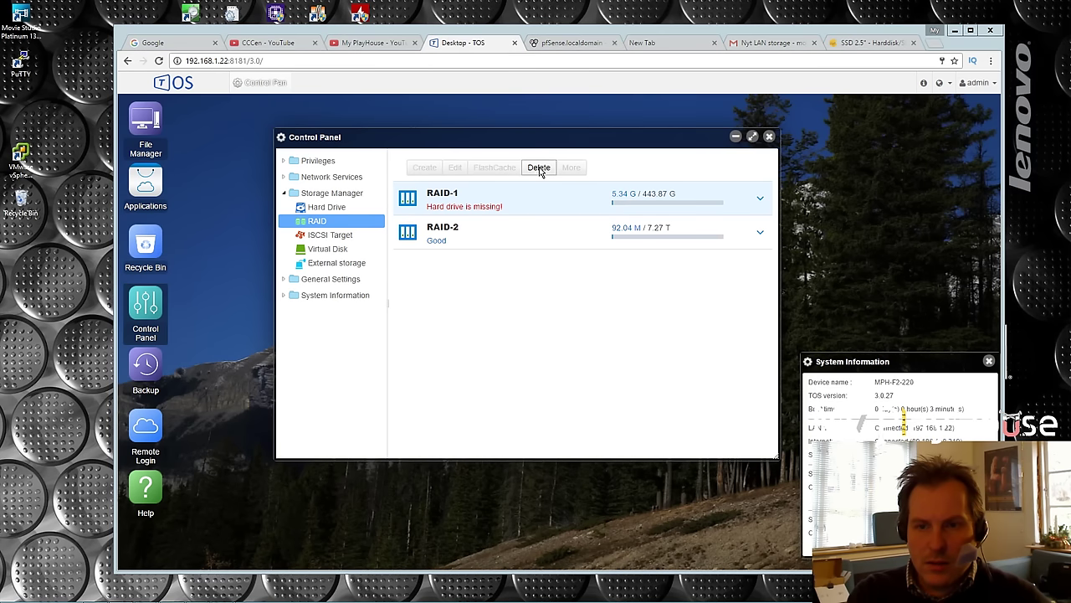
left_click(599, 149)
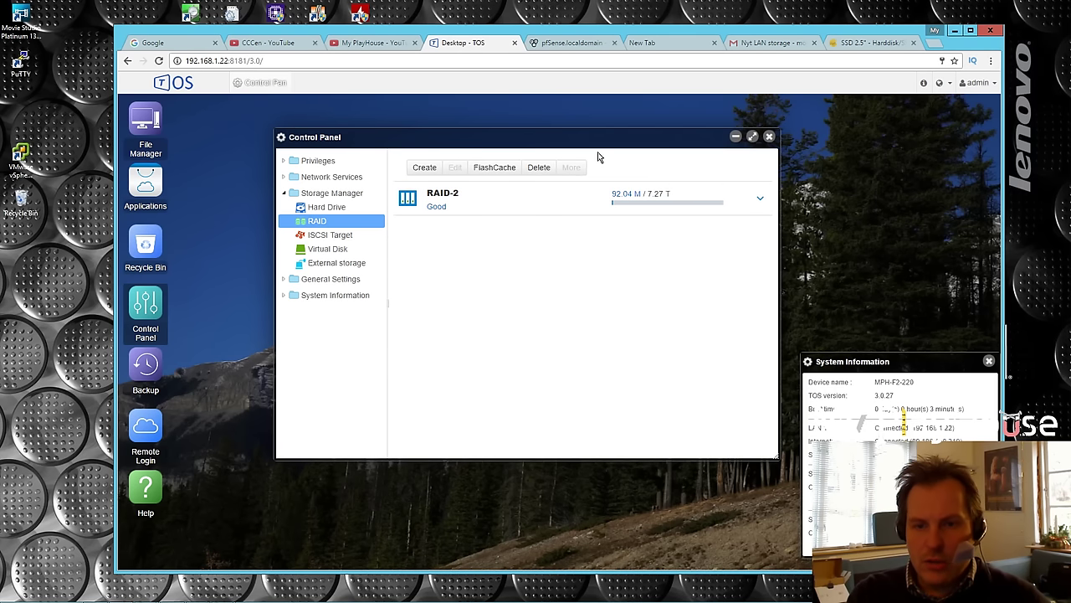
Step: Create an unencrypted Single Disk array on the 480 GB drive HDD1, and accept erasing its data
left_click(425, 169)
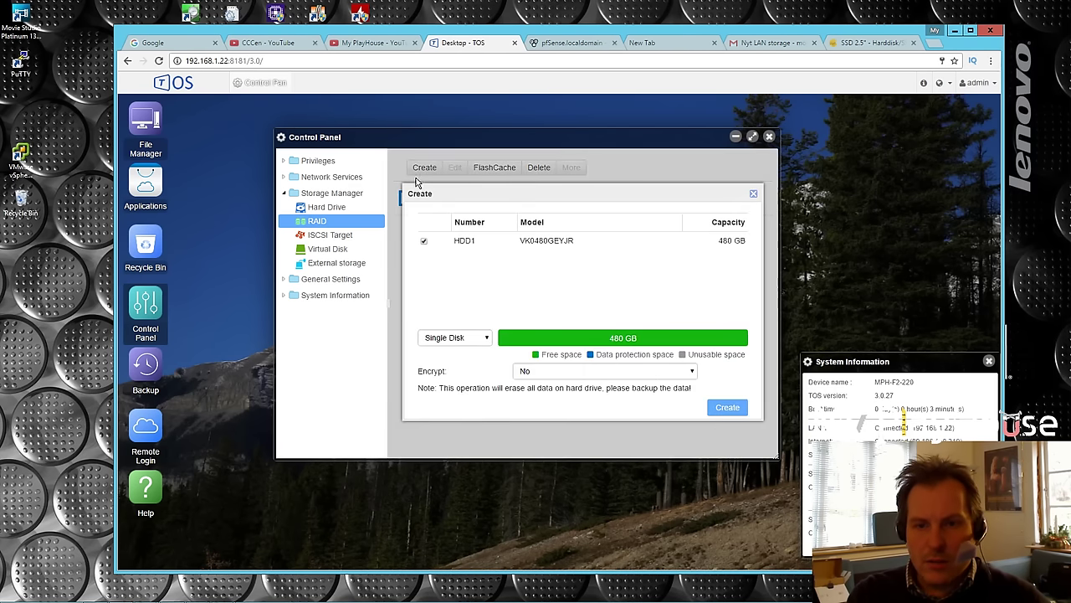
left_click(728, 408)
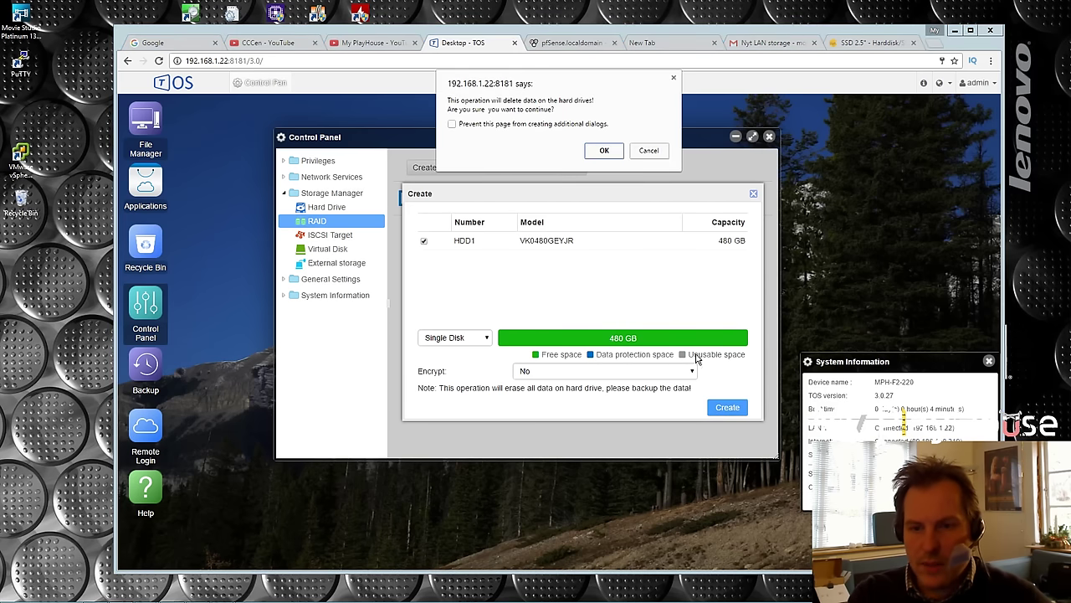
left_click(599, 153)
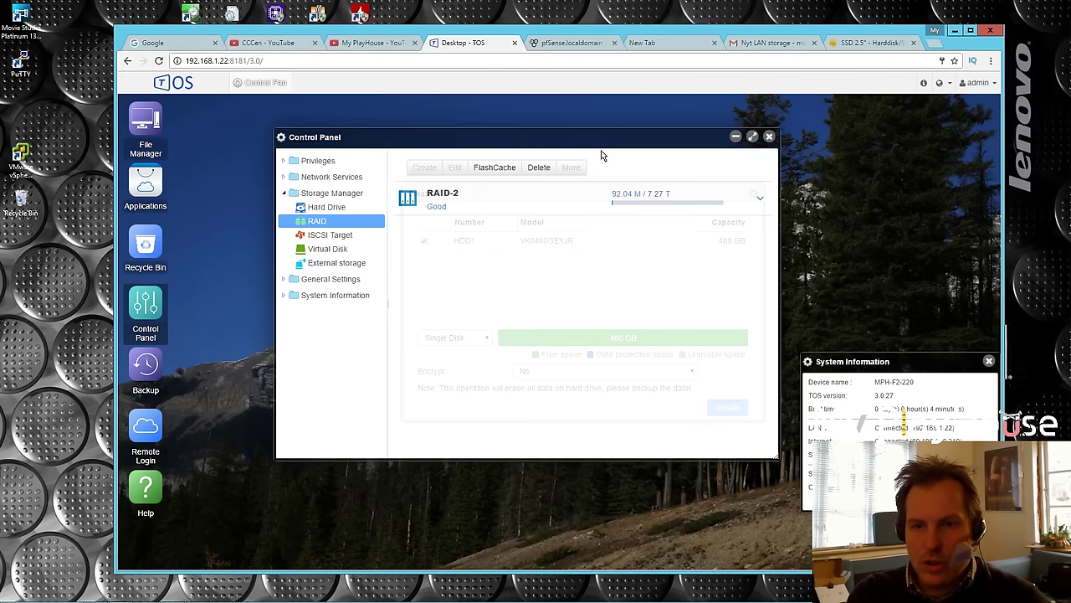
Step: Inspect the FlashCache options for the storage arrays, and close the dialog without applying anything
left_click(487, 172)
left_click(741, 243)
left_click(741, 244)
left_click(754, 194)
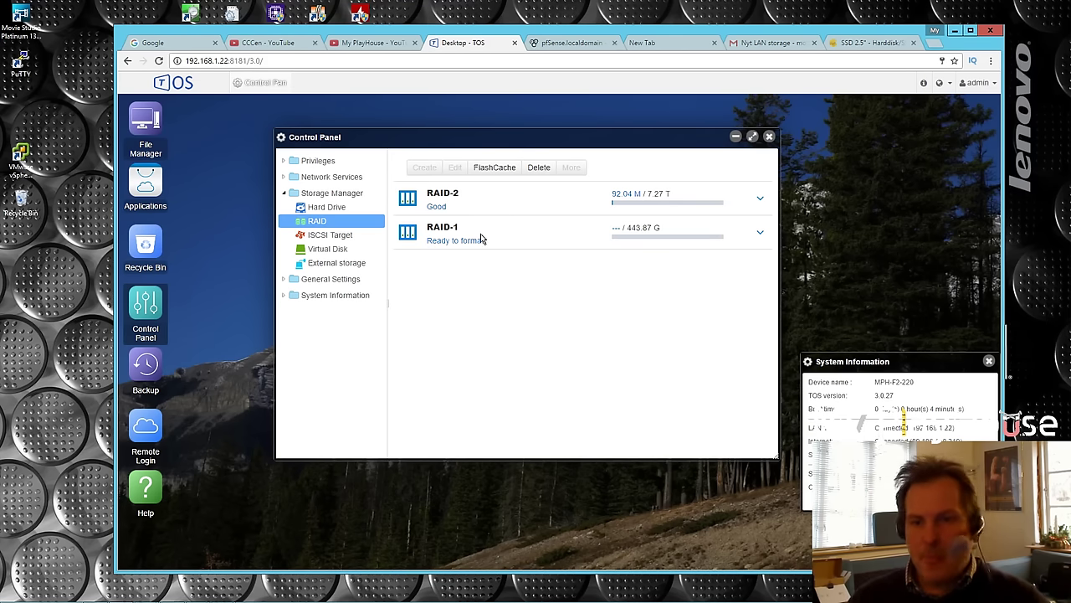
Step: Check the installed hard drives, and review the NAS's shared folders and the array each one is stored on
left_click(326, 207)
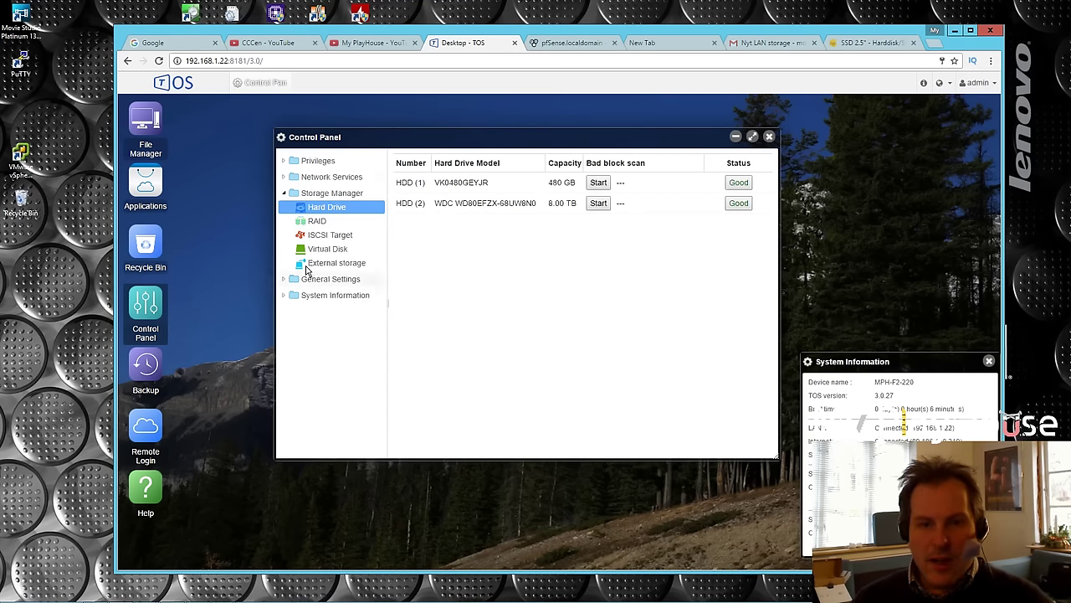
left_click(284, 160)
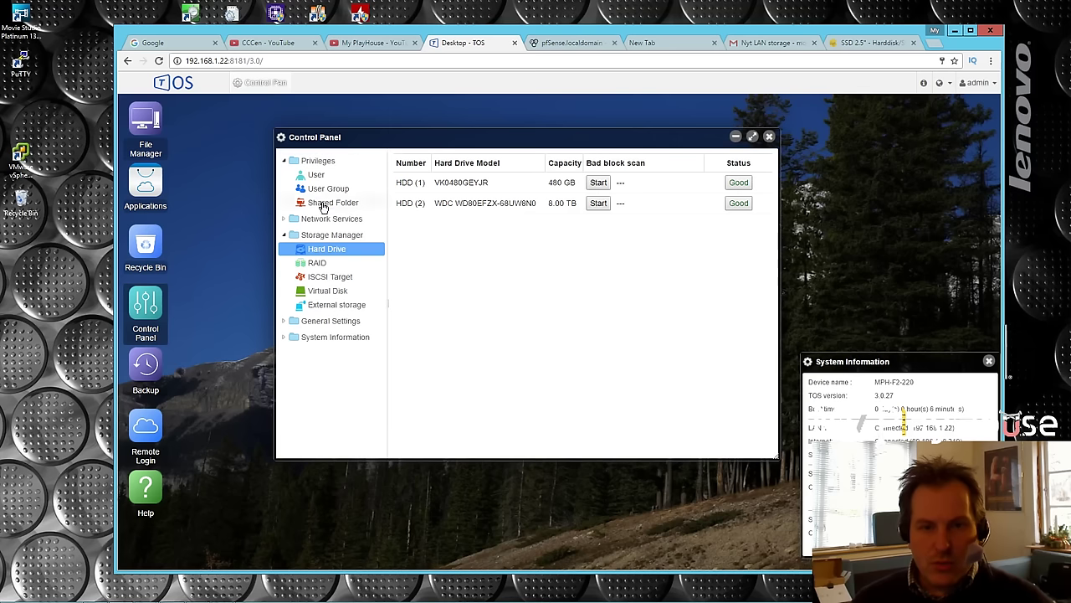
left_click(323, 203)
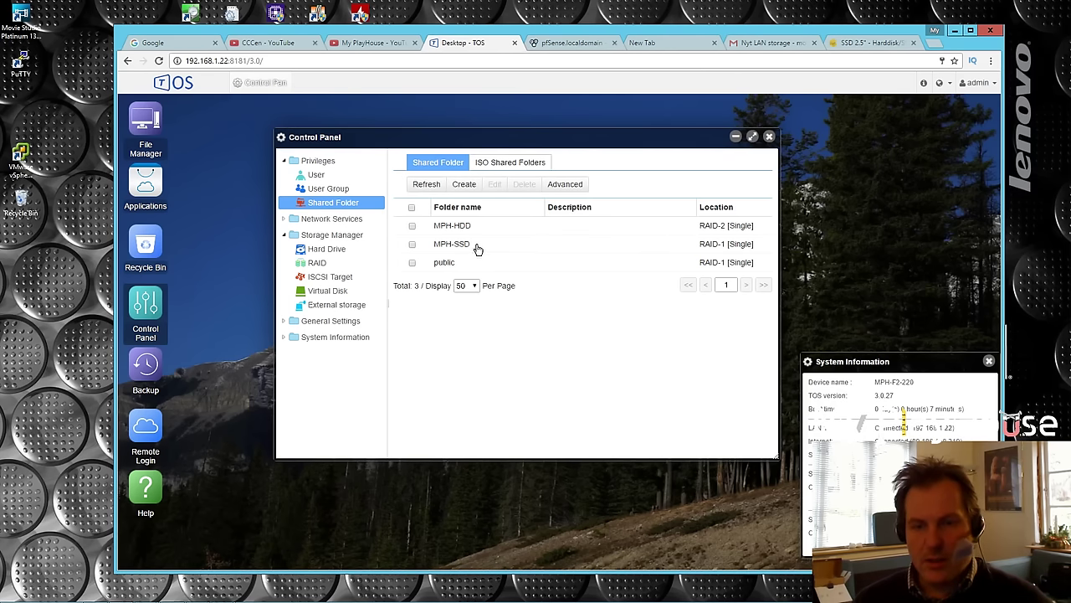
Step: Switch to File Explorer, open the network location \\192.168.1.22, and reposition its window higher on the desktop
left_click(955, 30)
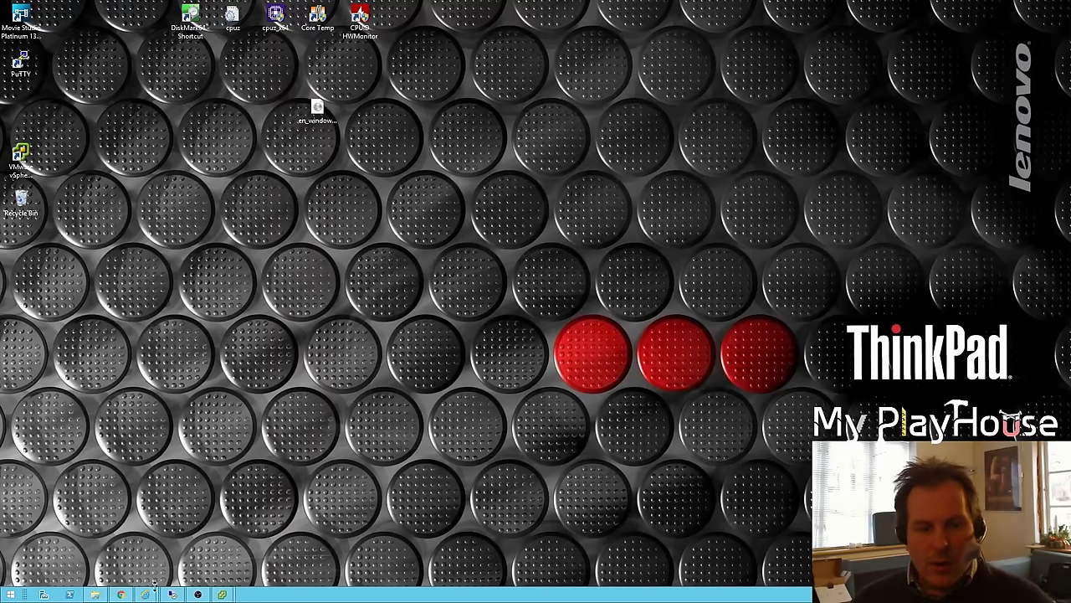
left_click(97, 595)
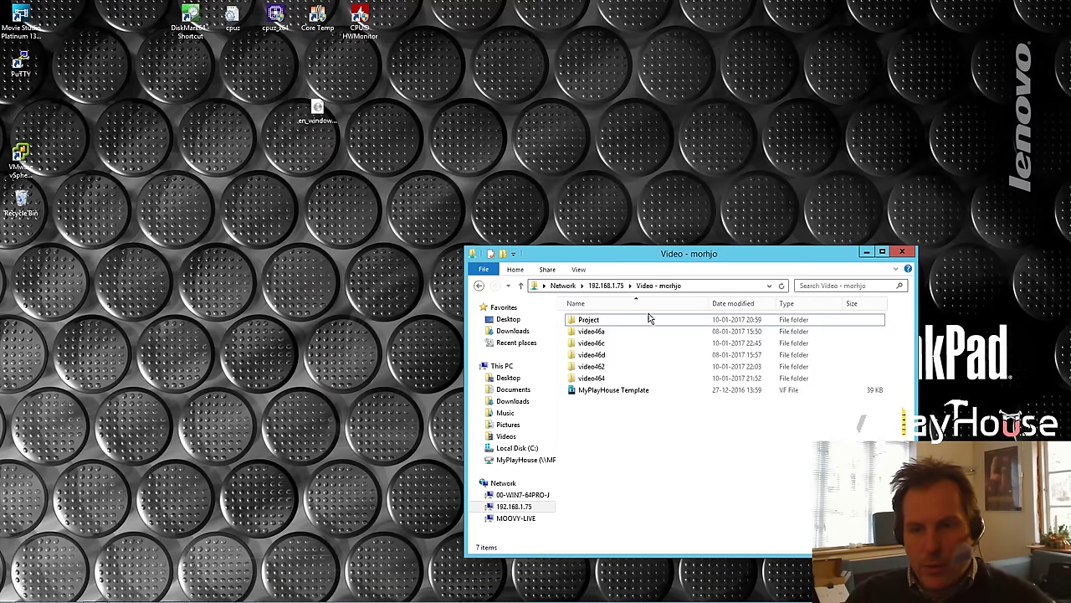
left_click(702, 285)
key("BackSpace")
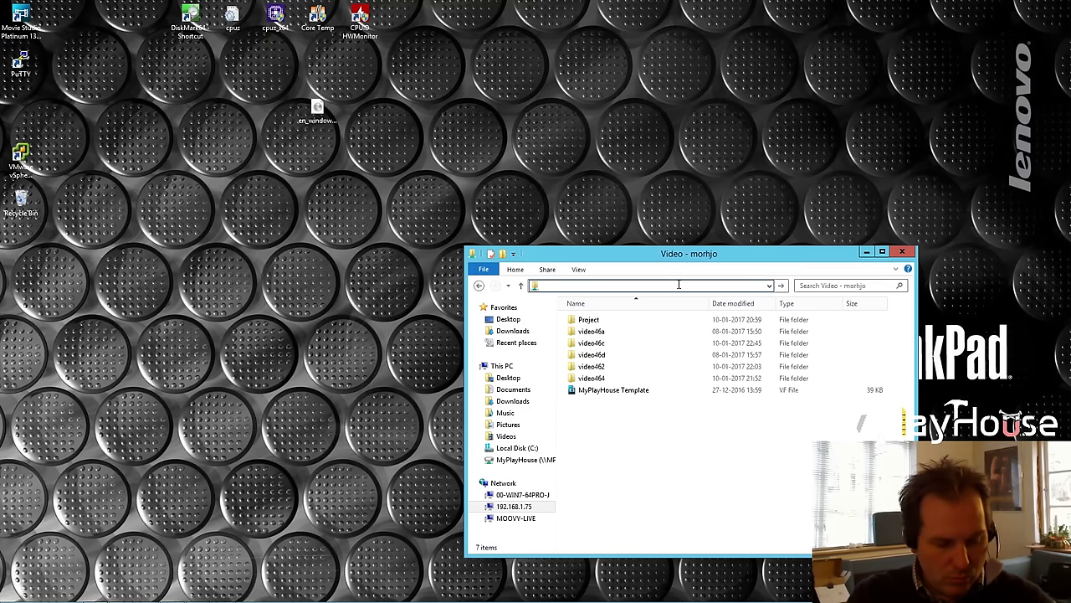
type("\\")
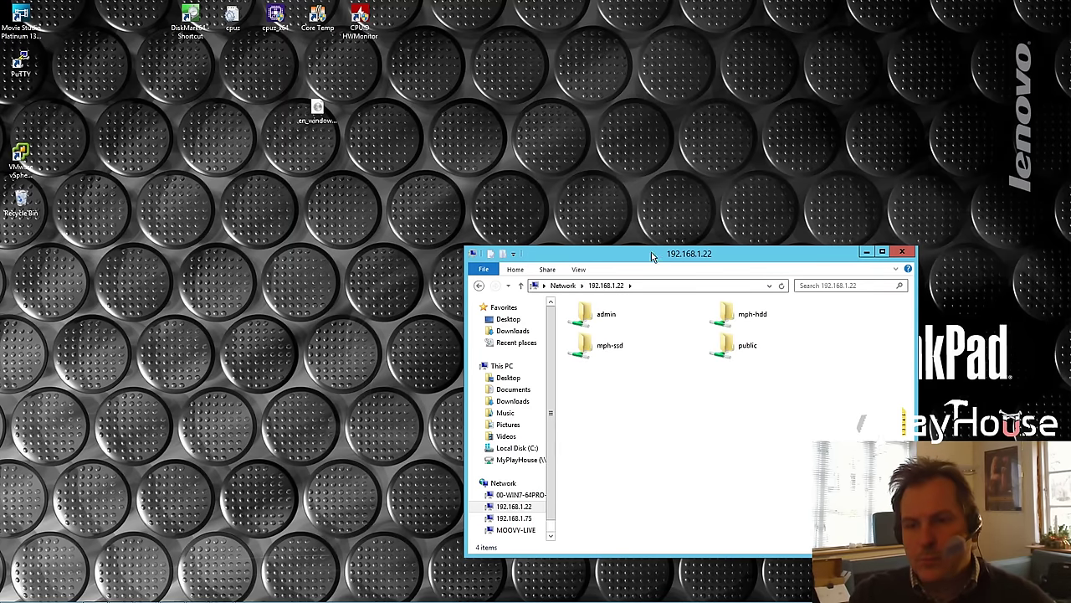
left_click_drag(653, 254, 699, 126)
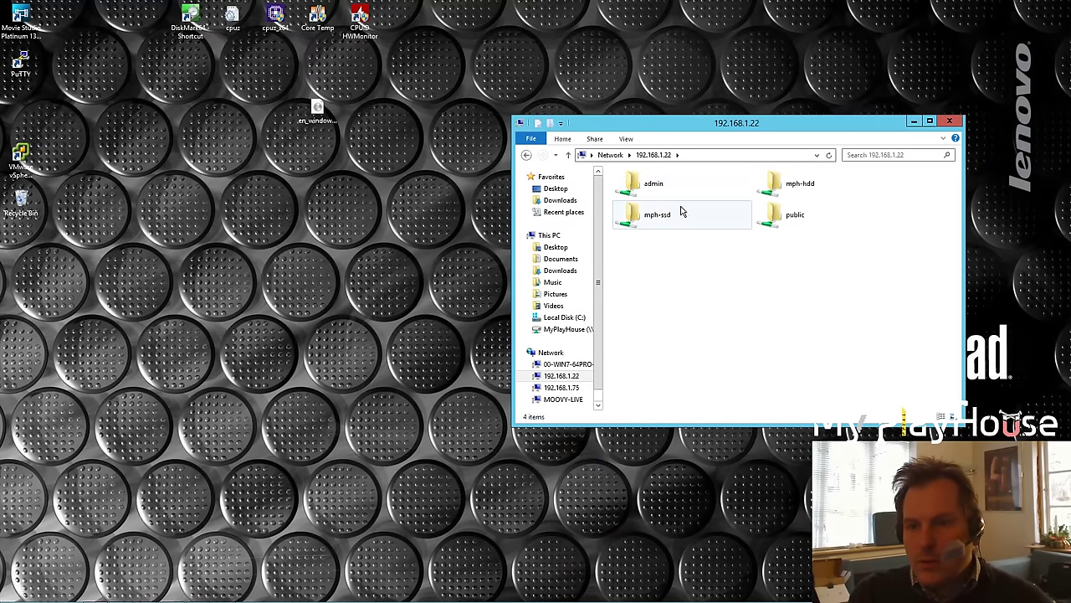
left_click_drag(690, 128, 669, 115)
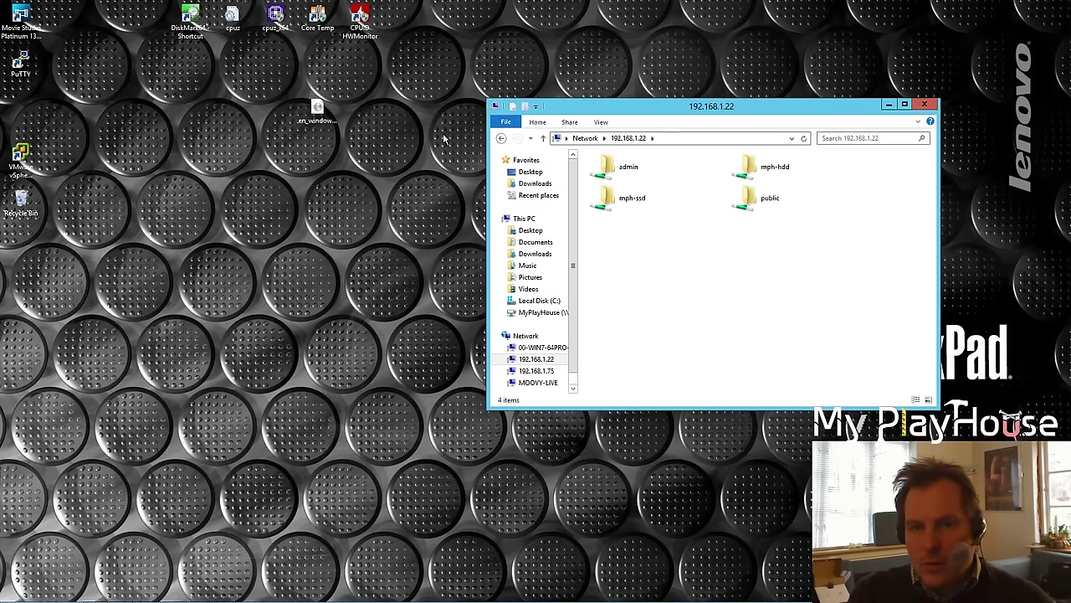
Step: Move the Windows Server 2016 disc image to a clearer spot on the desktop, and copy it into the mph-ssd share
left_click(316, 109)
left_click_drag(316, 109, 251, 126)
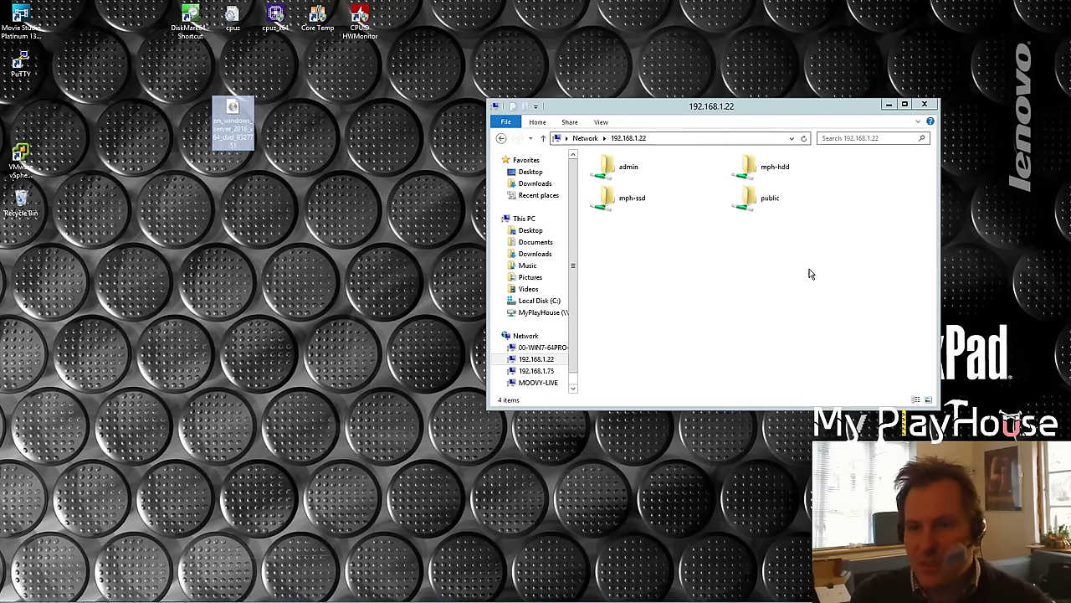
double_click(615, 201)
left_click(233, 109)
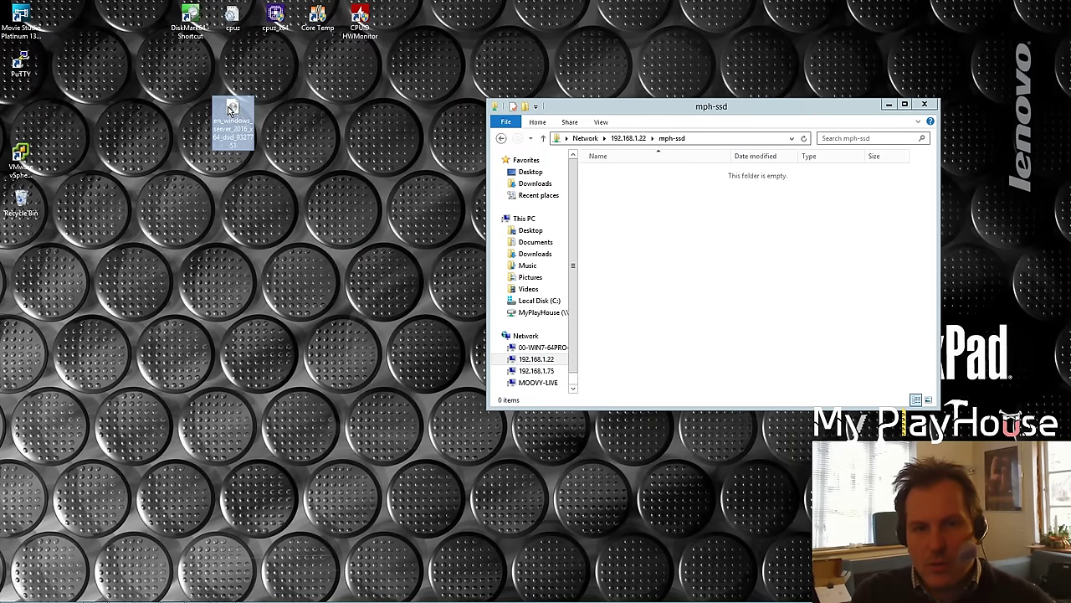
left_click_drag(233, 109, 712, 281)
left_click(747, 357)
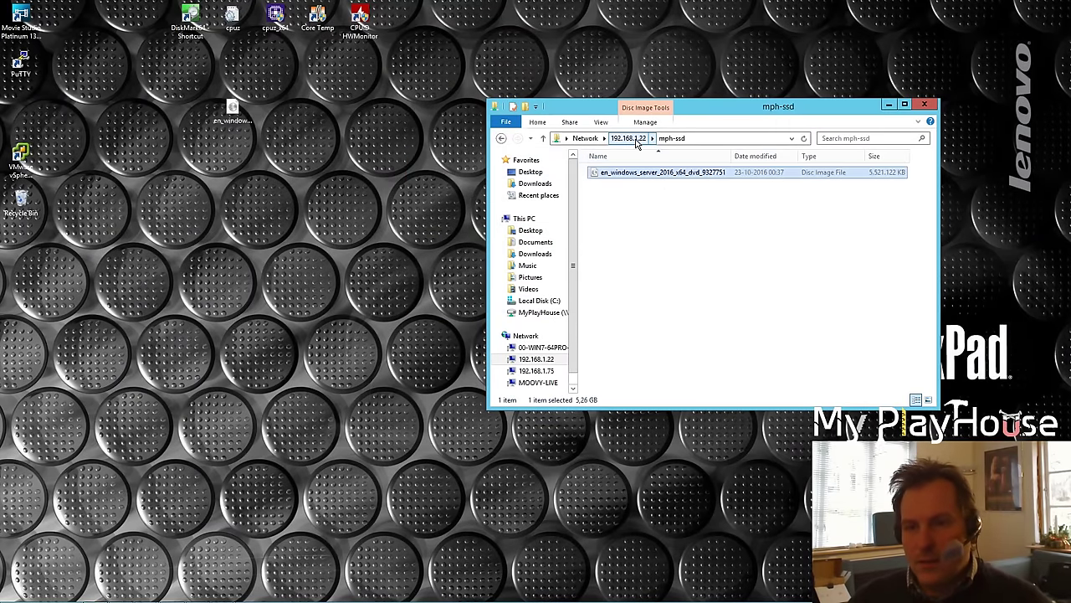
Step: Copy the Windows Server 2016 disc image from the desktop into the mph-hdd share on 192.168.1.22
left_click(632, 138)
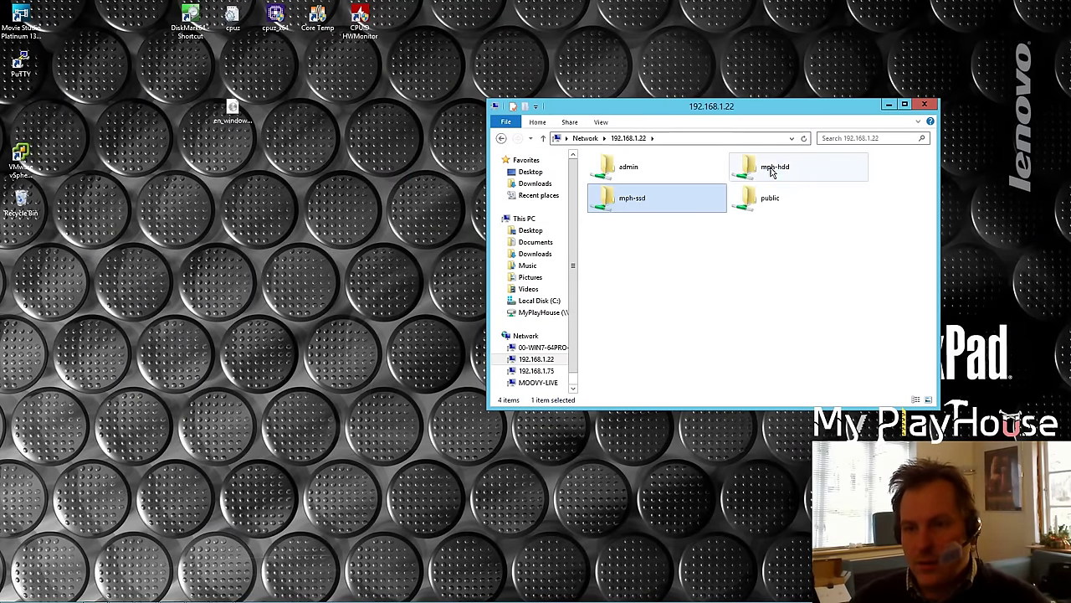
double_click(772, 172)
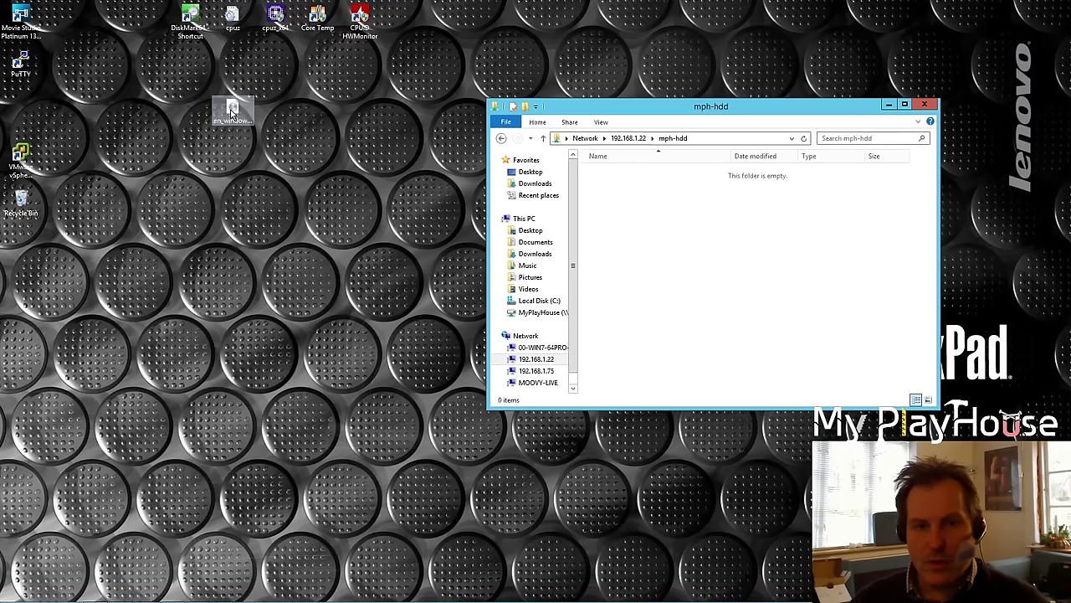
left_click_drag(232, 113, 668, 298)
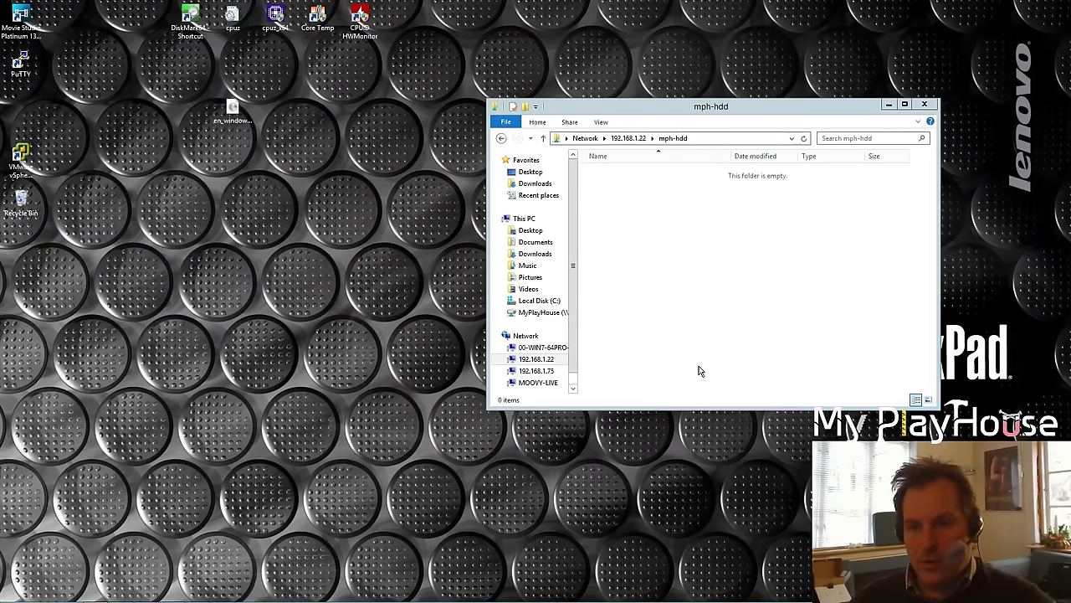
left_click(700, 364)
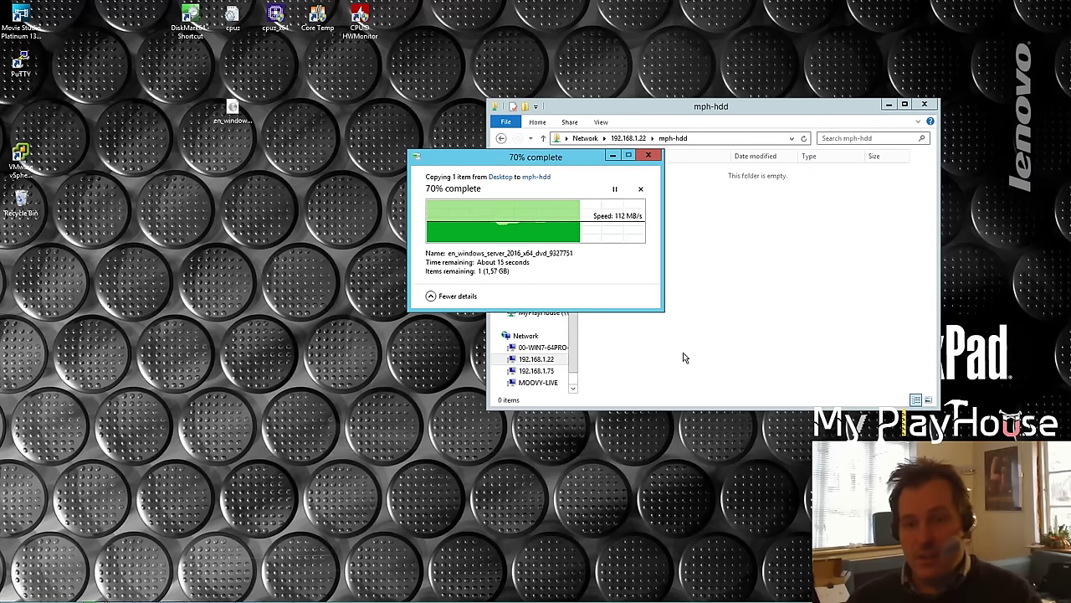
Step: Switch to the TOS page in Chrome, and watch the LAN 1 bandwidth graph in the Resource Monitor
mouse_move(194, 596)
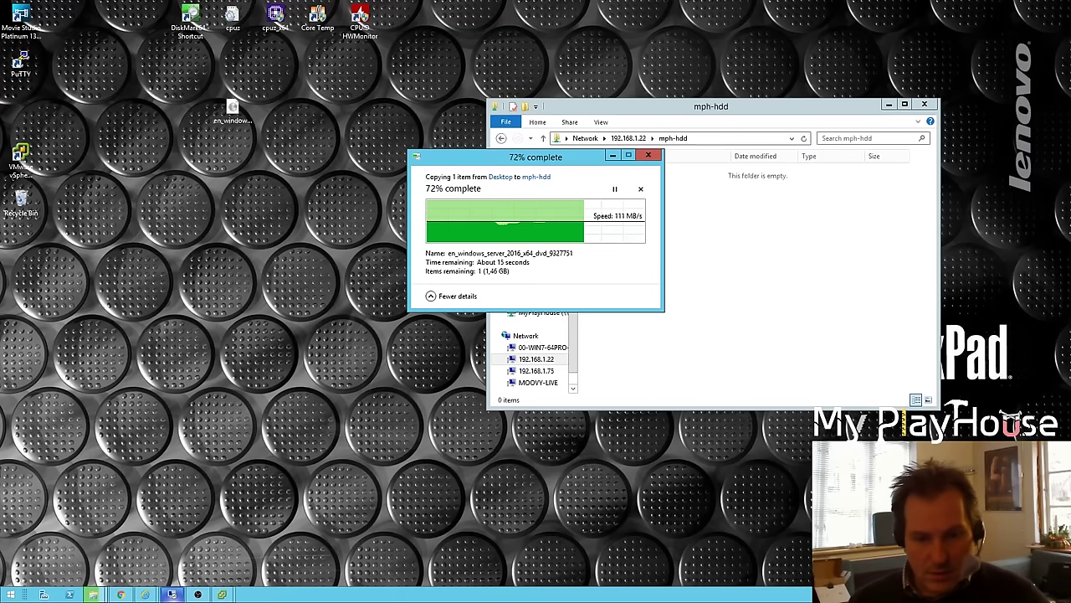
left_click(123, 595)
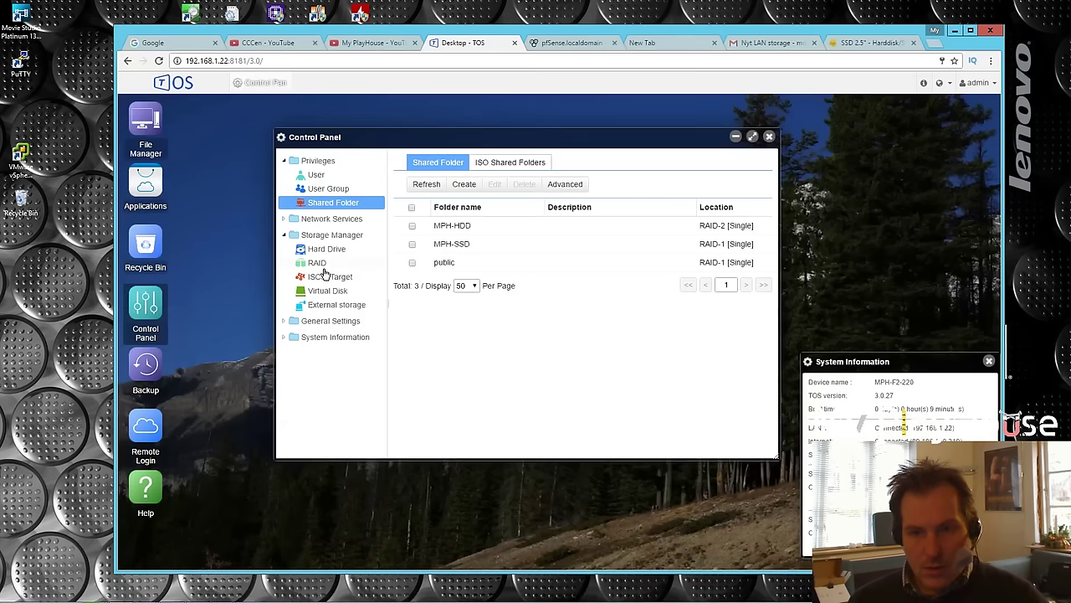
left_click(319, 339)
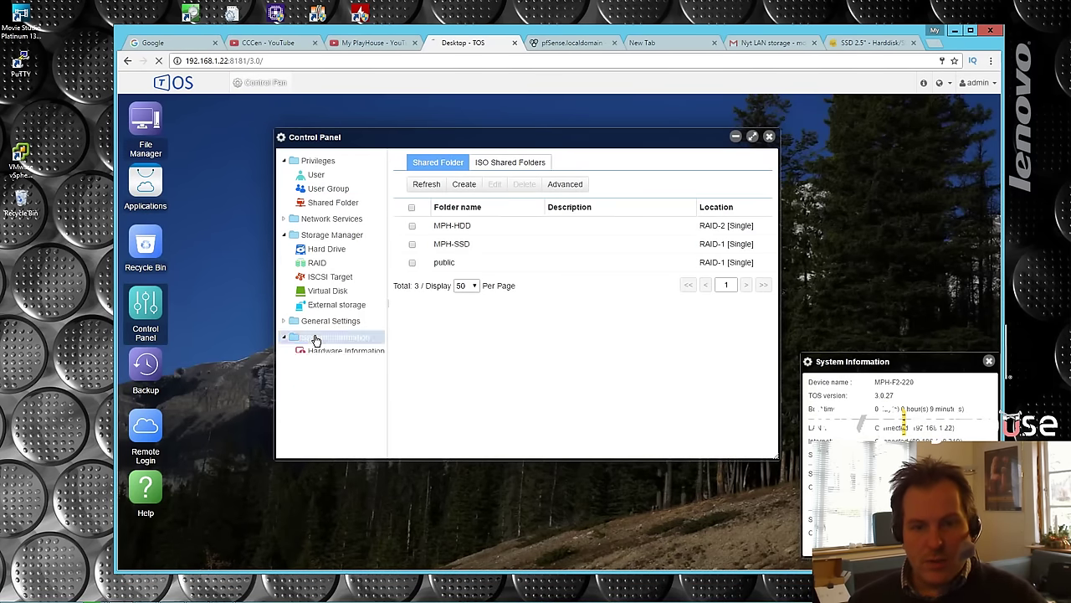
left_click(657, 193)
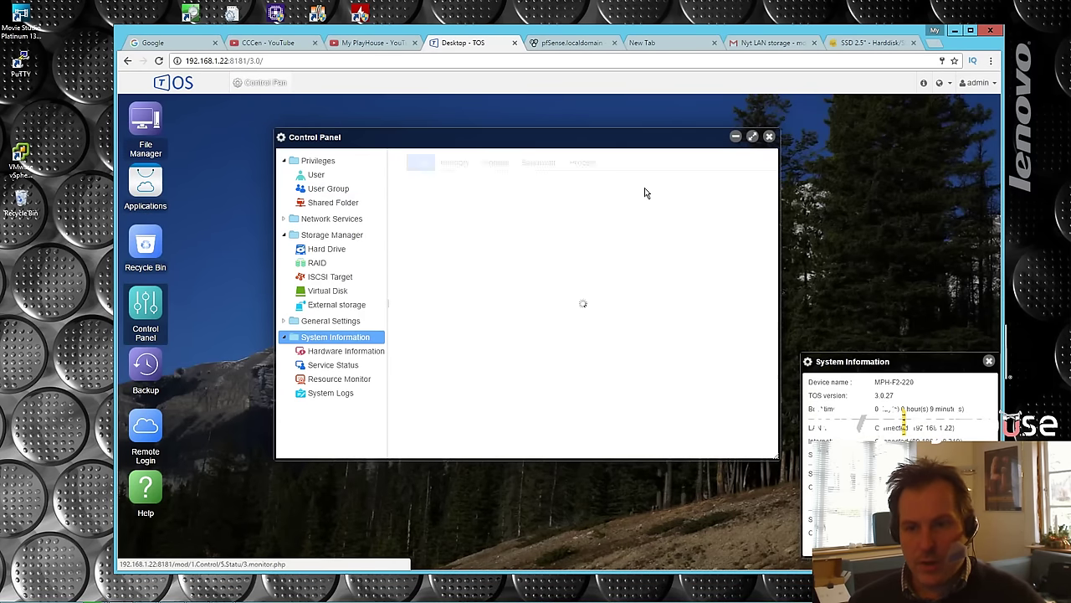
left_click(534, 163)
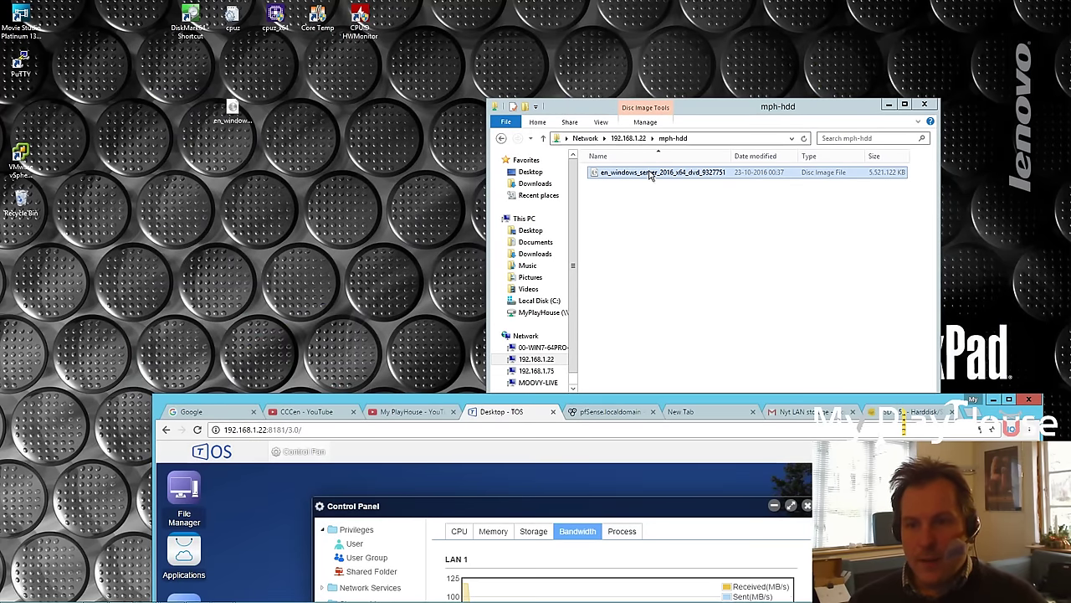
Step: Delete the Windows Server 2016 disc image from the desktop, and start copying it from the mph-hdd share to the desktop
left_click(231, 111)
key("Delete")
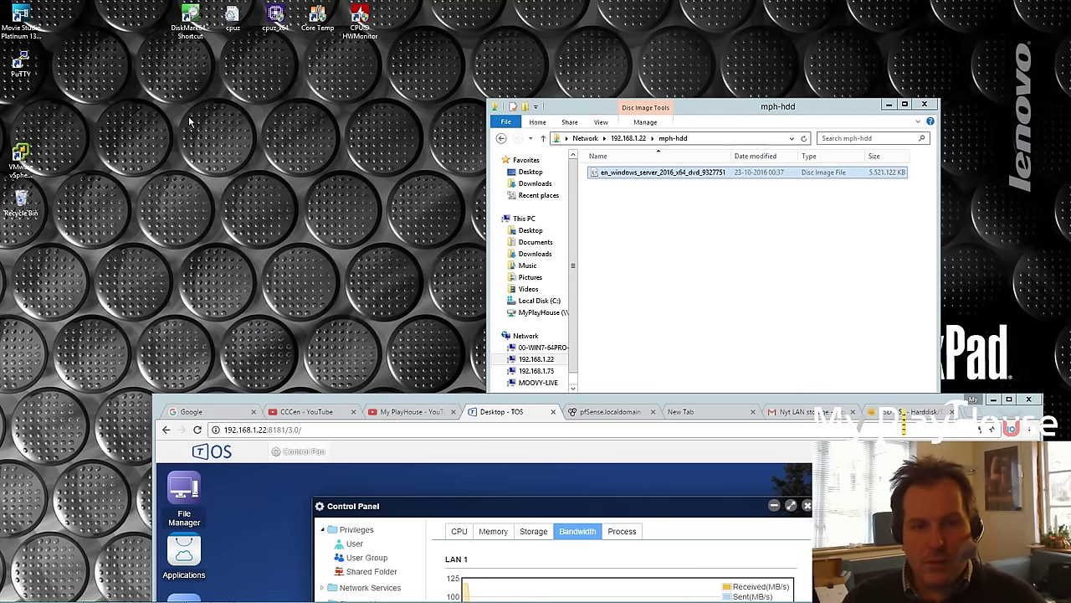
double_click(639, 173)
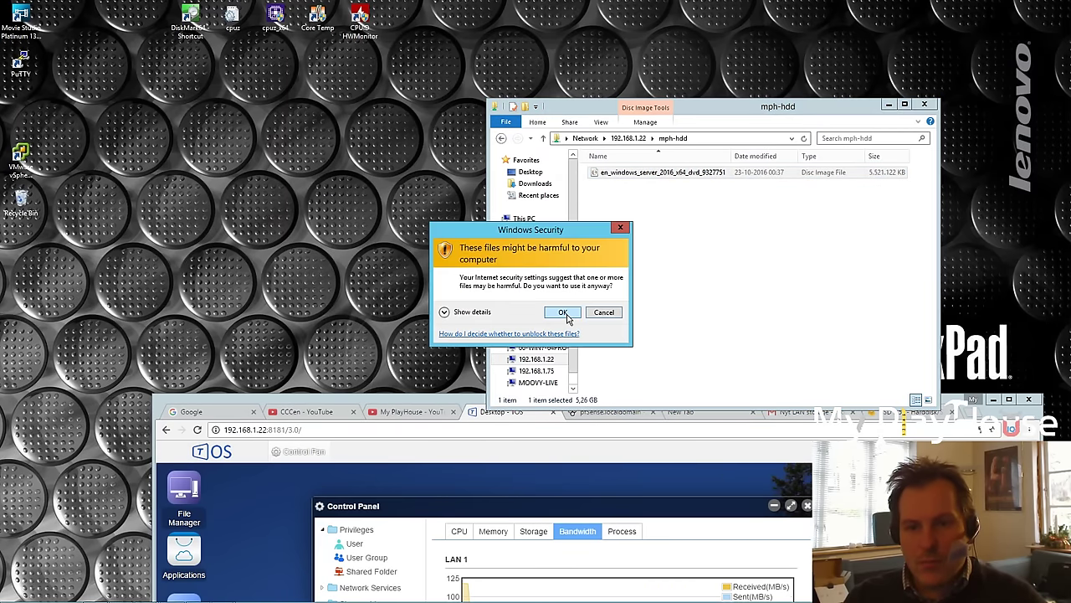
left_click(563, 313)
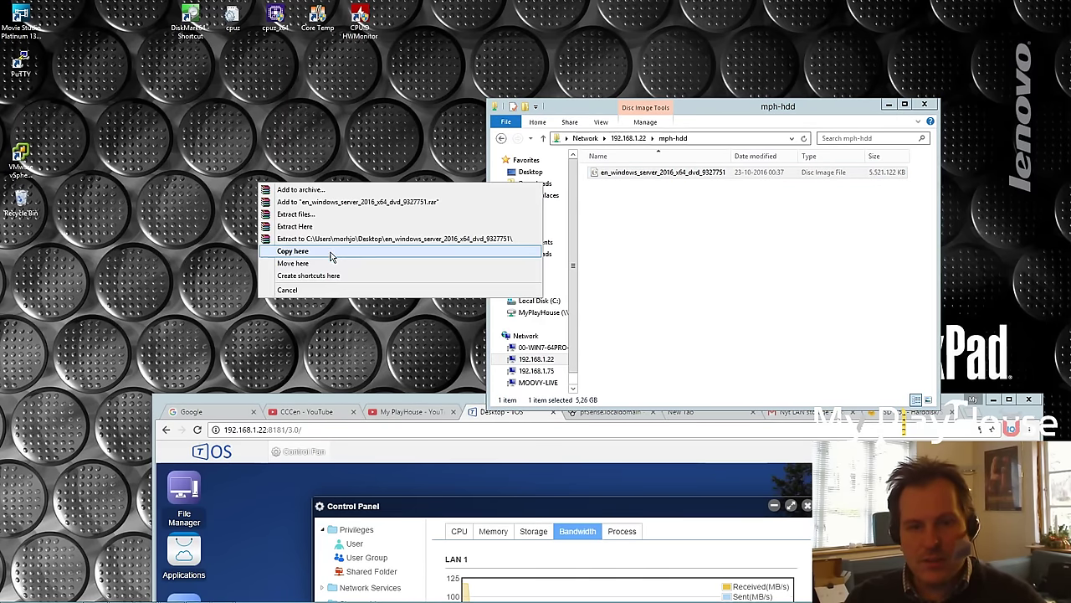
left_click(289, 252)
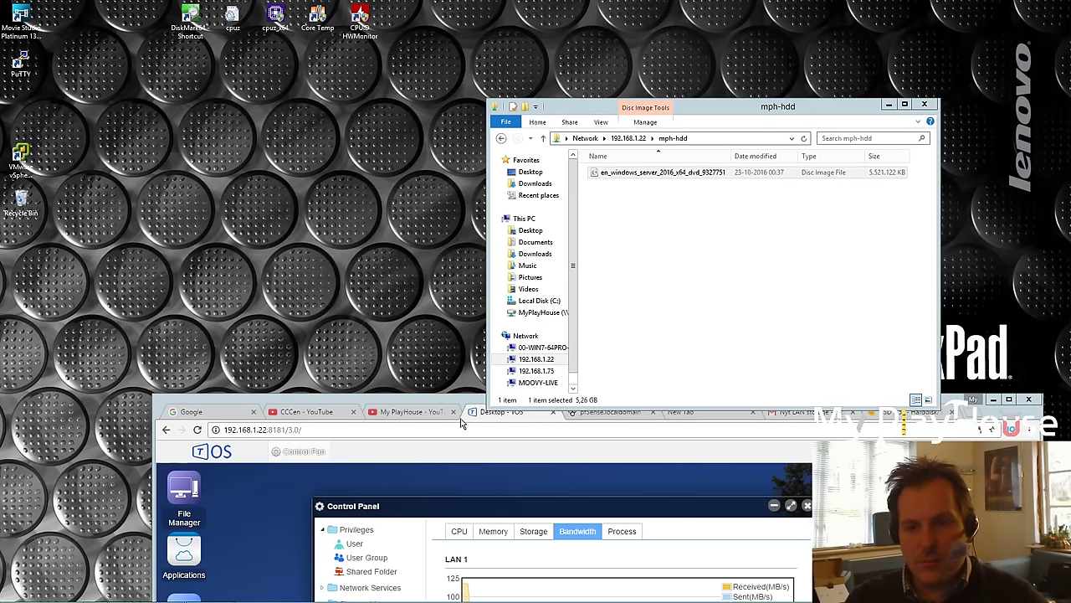
left_click_drag(478, 166, 816, 50)
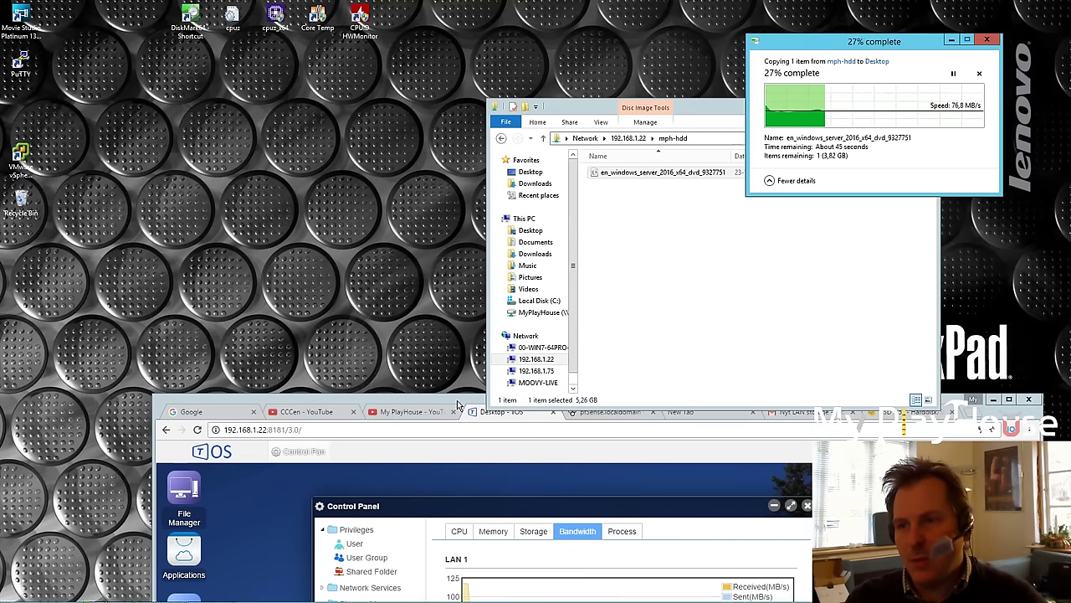
Step: Check the LAN 1 bandwidth graph on the TOS page, and cancel the copy from mph-hdd to the desktop
left_click_drag(457, 406, 406, 29)
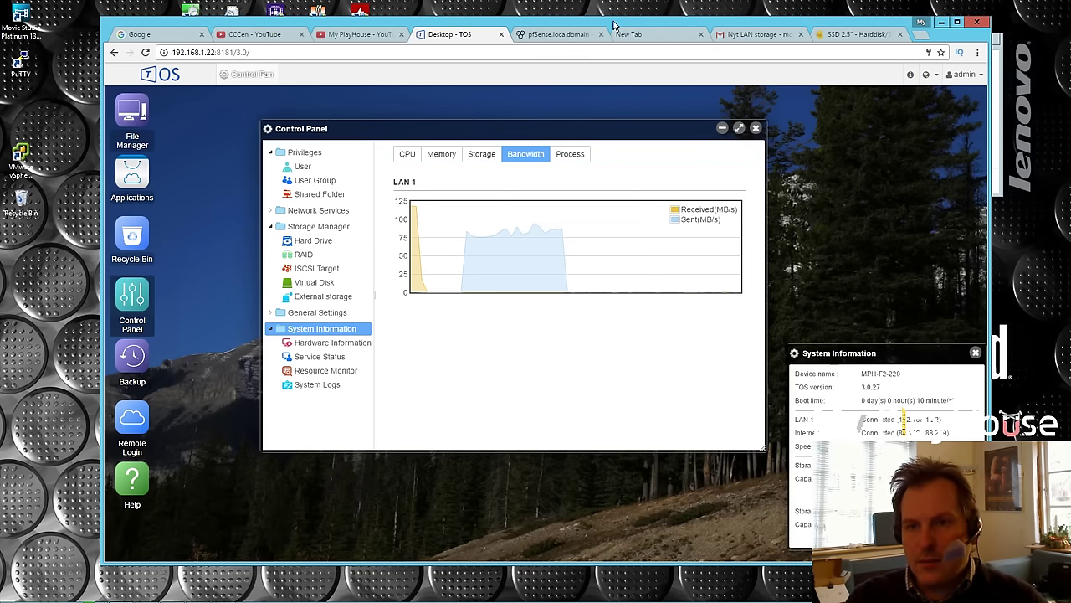
left_click_drag(658, 25, 673, 410)
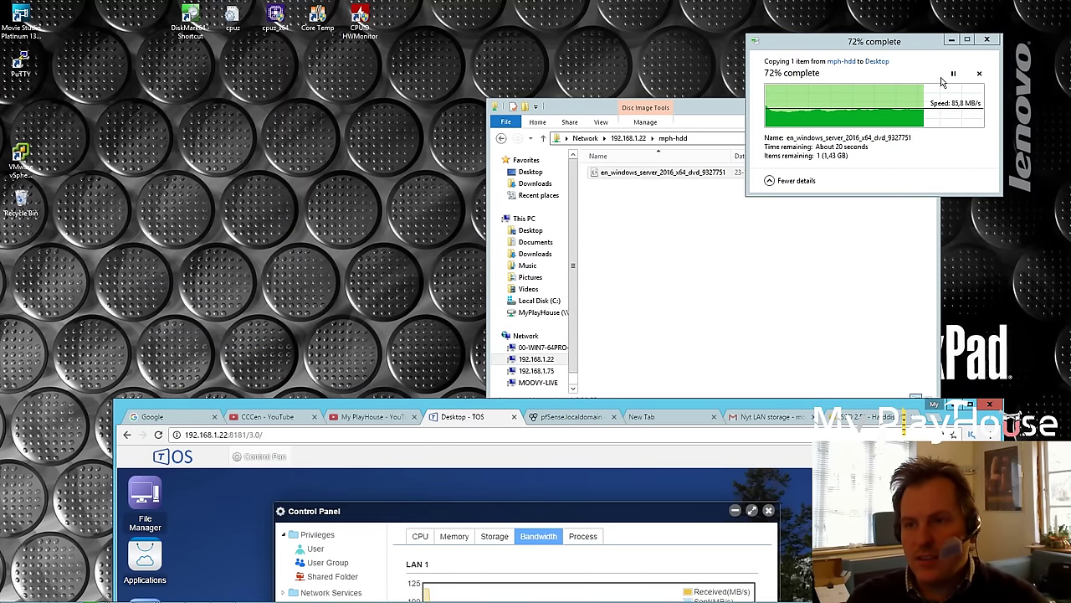
left_click(987, 39)
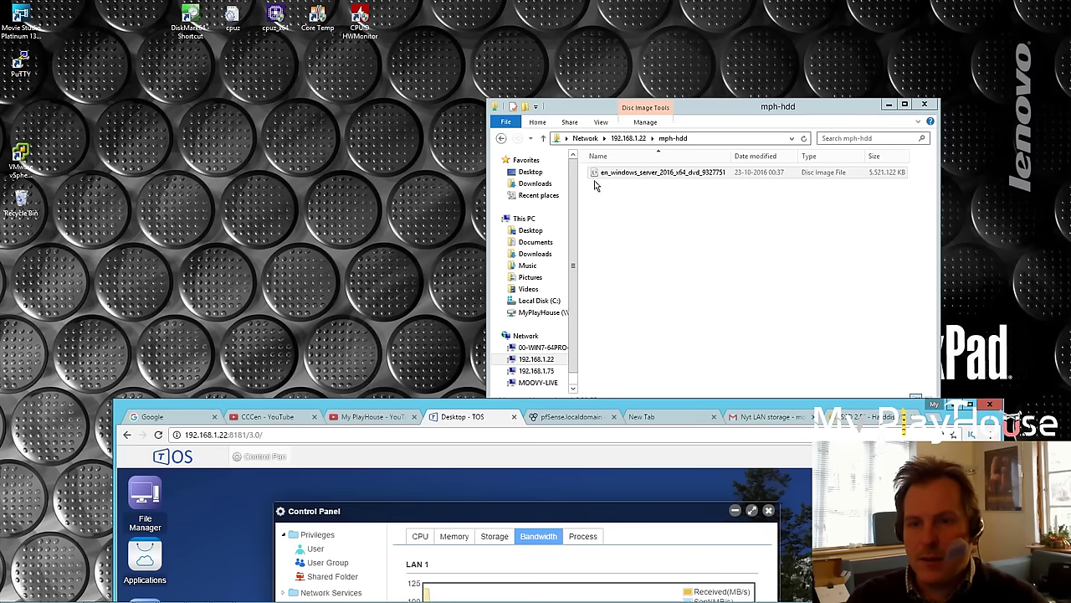
Step: Open the mph-ssd share on 192.168.1.22, and copy its Windows Server 2016 disc image to the desktop
left_click(628, 139)
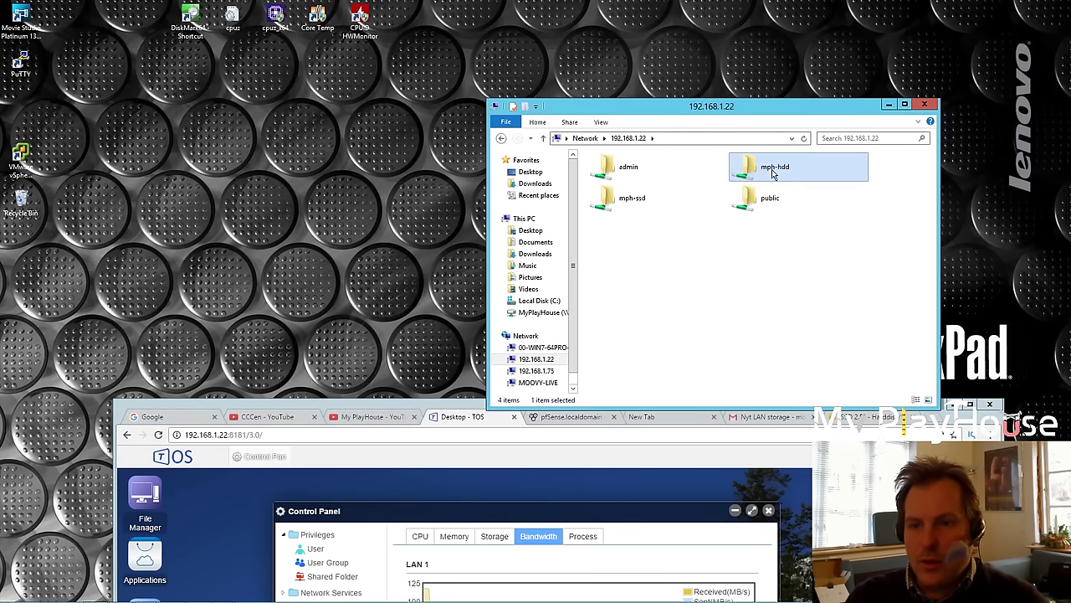
double_click(622, 199)
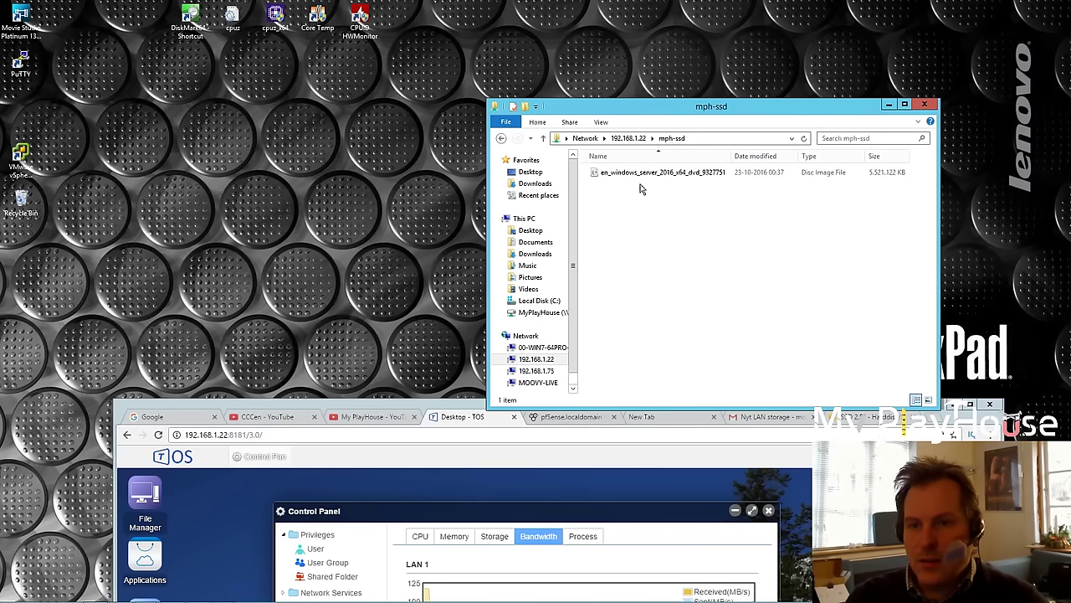
left_click_drag(641, 177, 350, 207)
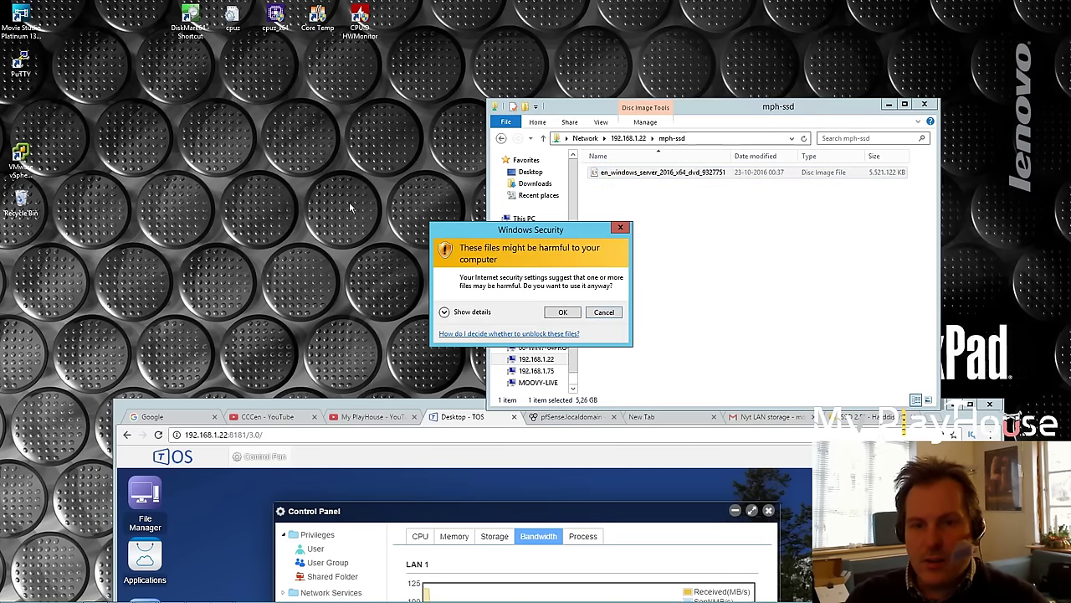
left_click(565, 311)
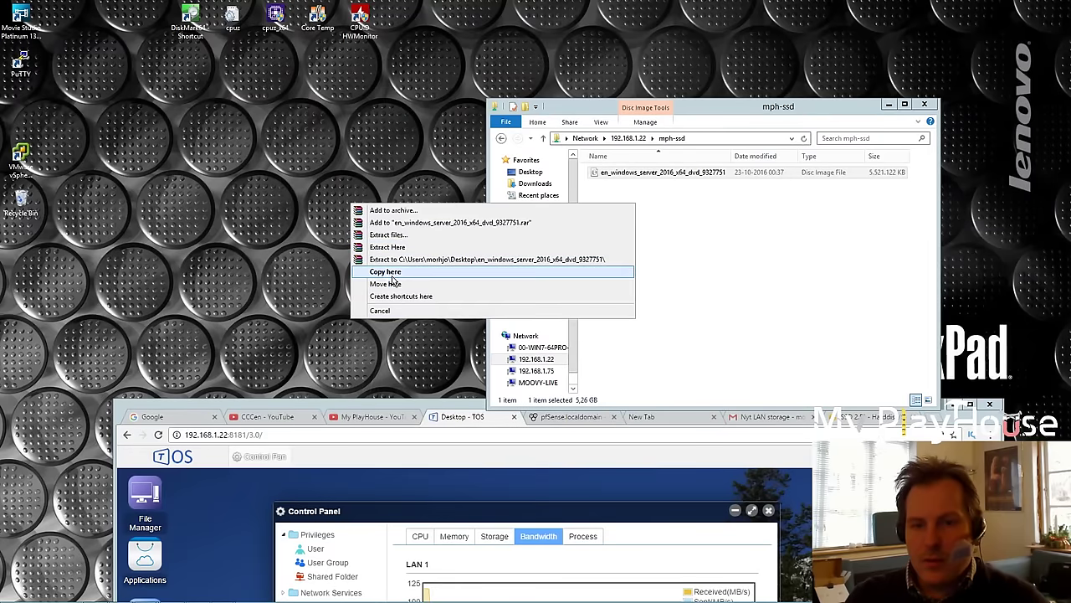
left_click(387, 272)
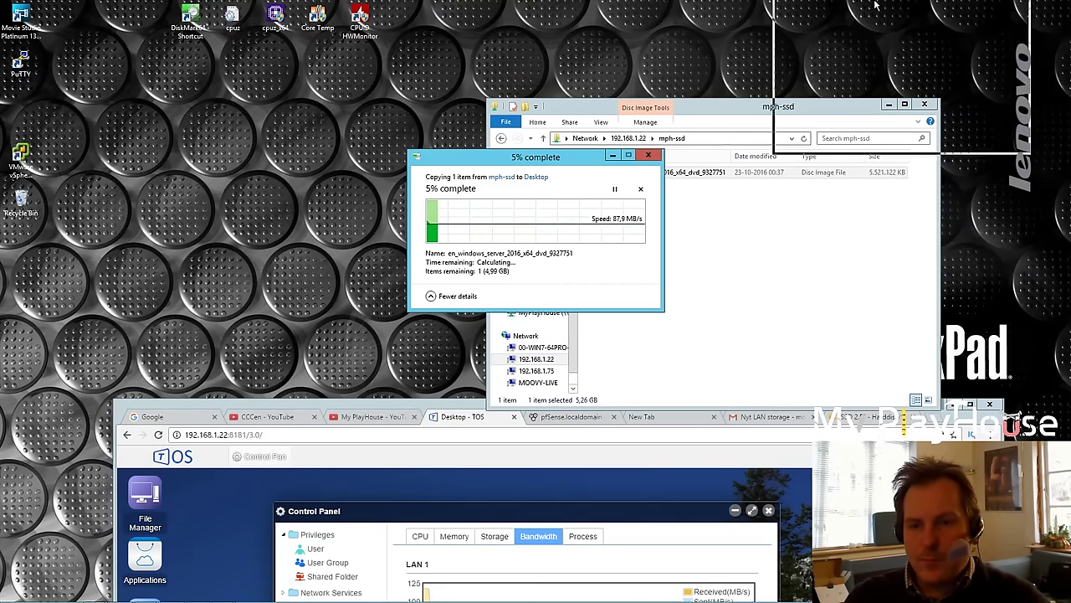
left_click_drag(858, 29, 843, 23)
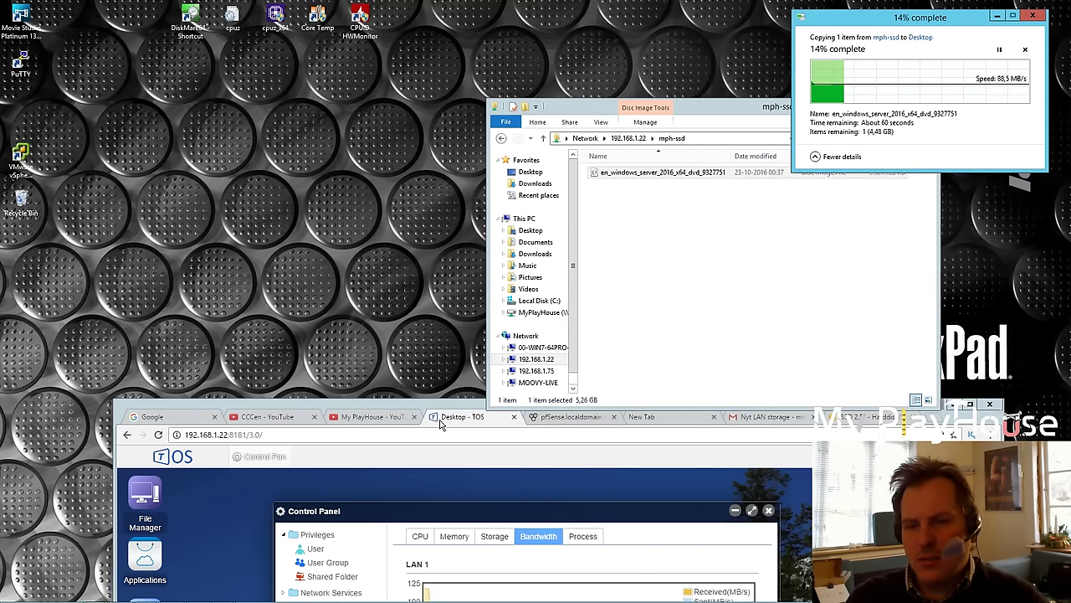
Step: Bring the TOS page into full view, and widen and reposition its Control Panel window to enlarge the LAN 1 bandwidth graph
left_click_drag(447, 410, 459, 32)
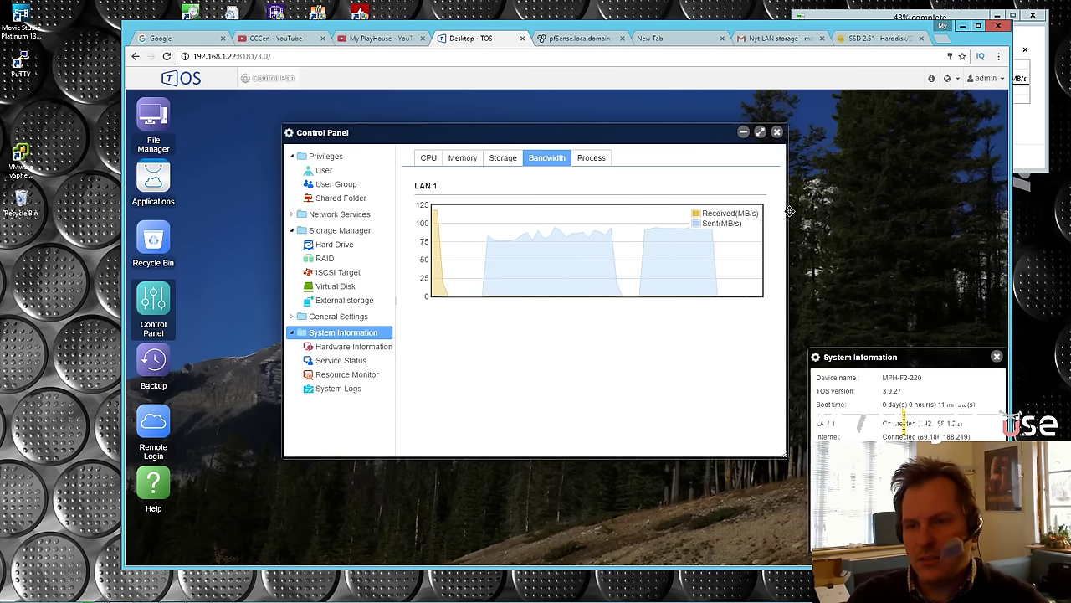
left_click_drag(787, 214, 884, 222)
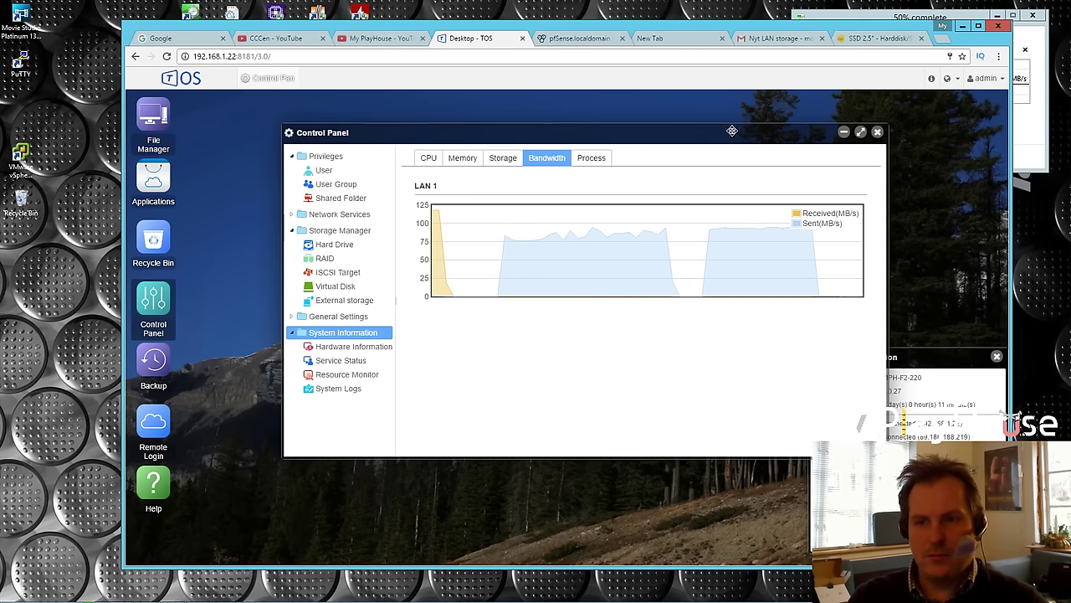
left_click_drag(728, 133, 661, 114)
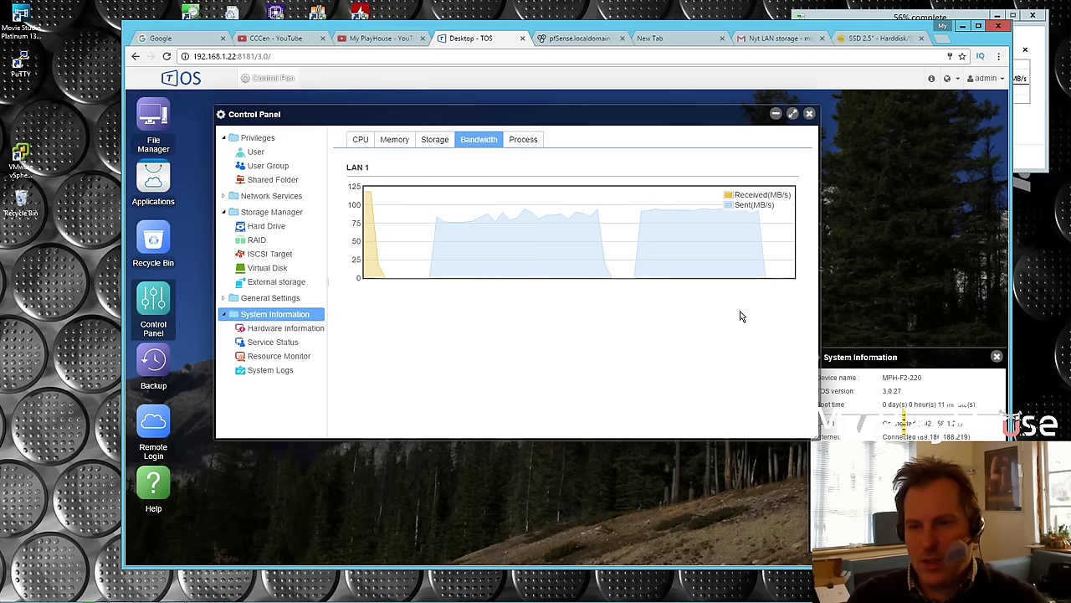
left_click_drag(768, 224, 855, 224)
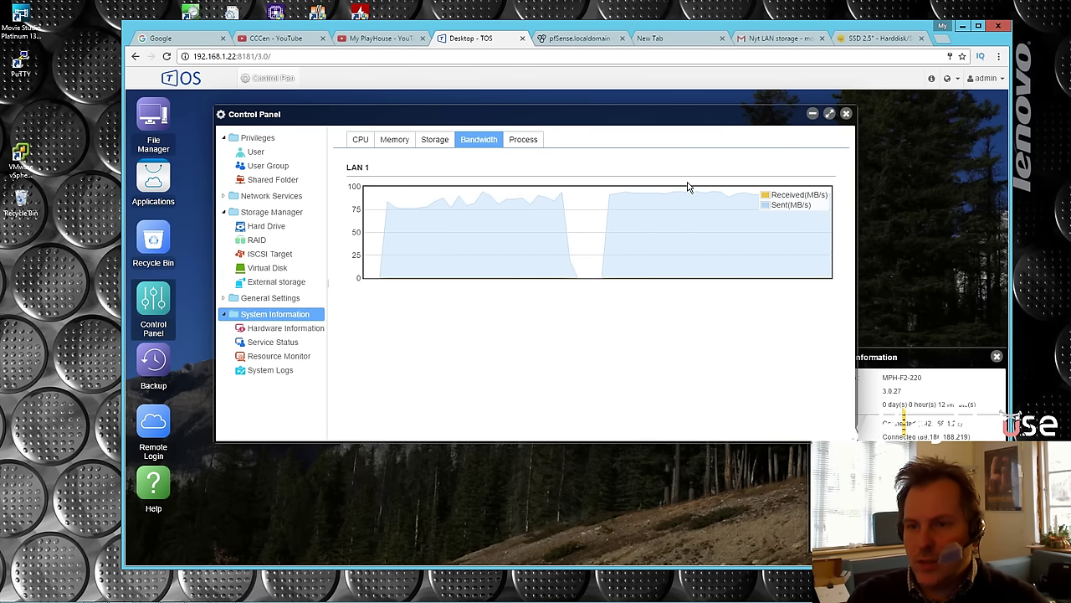
Step: Delete the Windows Server 2016 disc image from mph-ssd, and copy it there again from the desktop while watching the LAN 1 bandwidth graph
left_click_drag(632, 29, 610, 378)
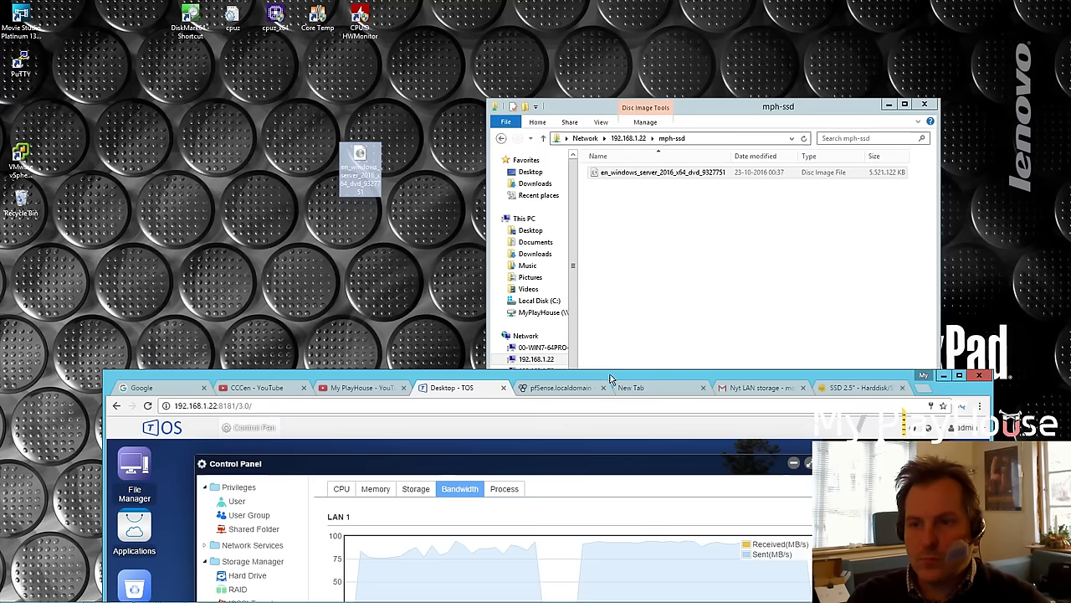
left_click(664, 178)
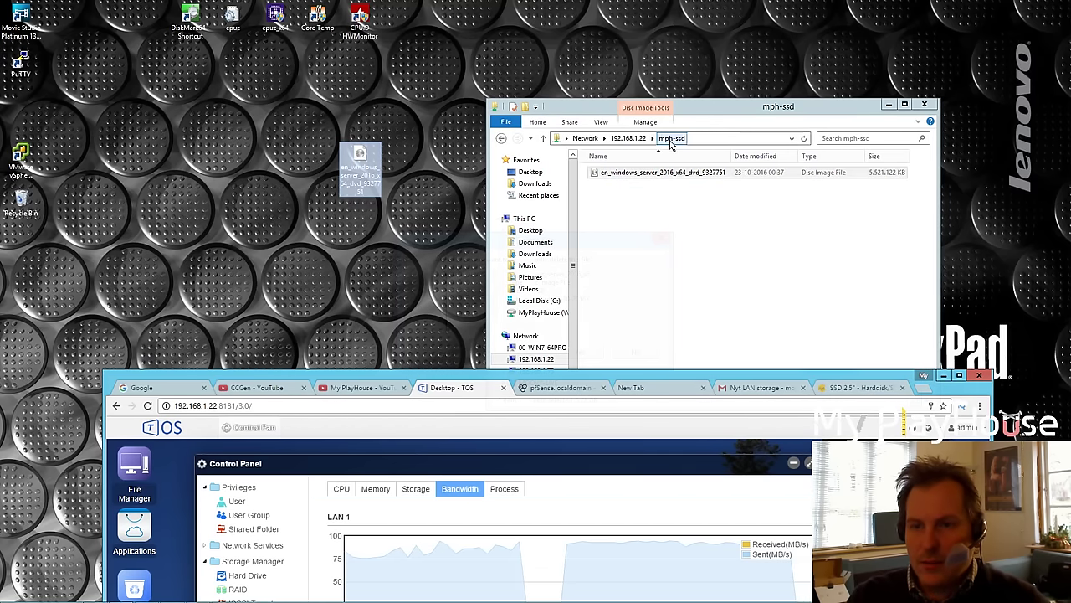
left_click_drag(360, 176, 641, 233)
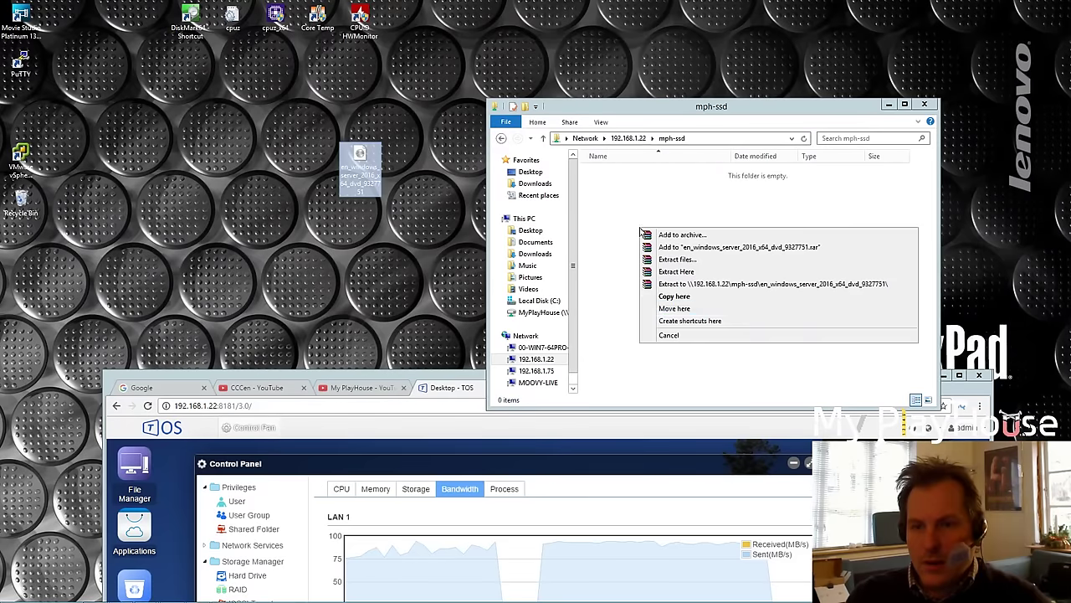
left_click(710, 300)
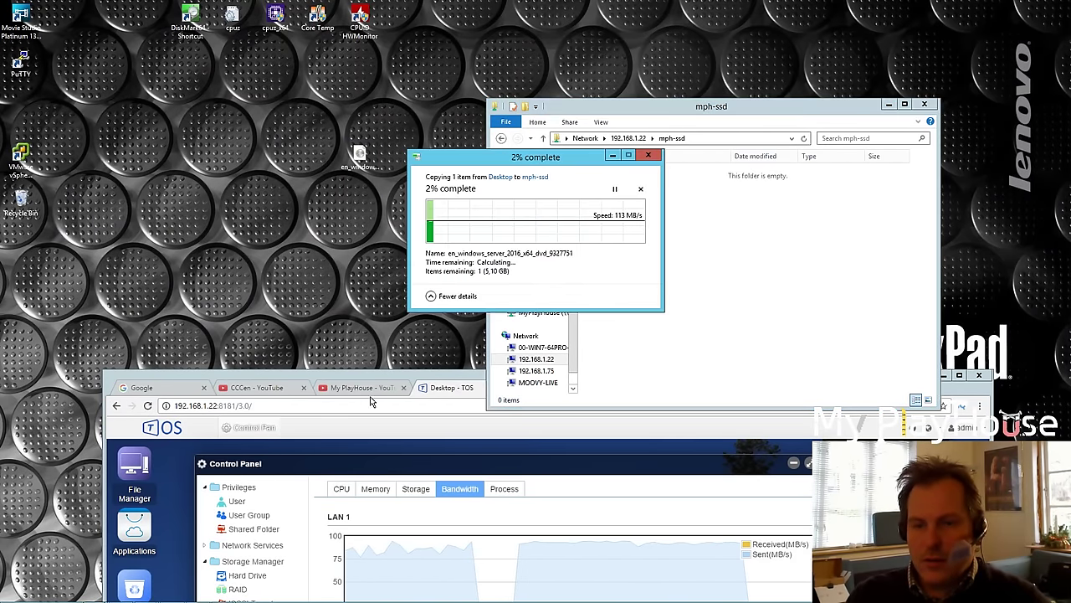
left_click_drag(458, 159, 851, 17)
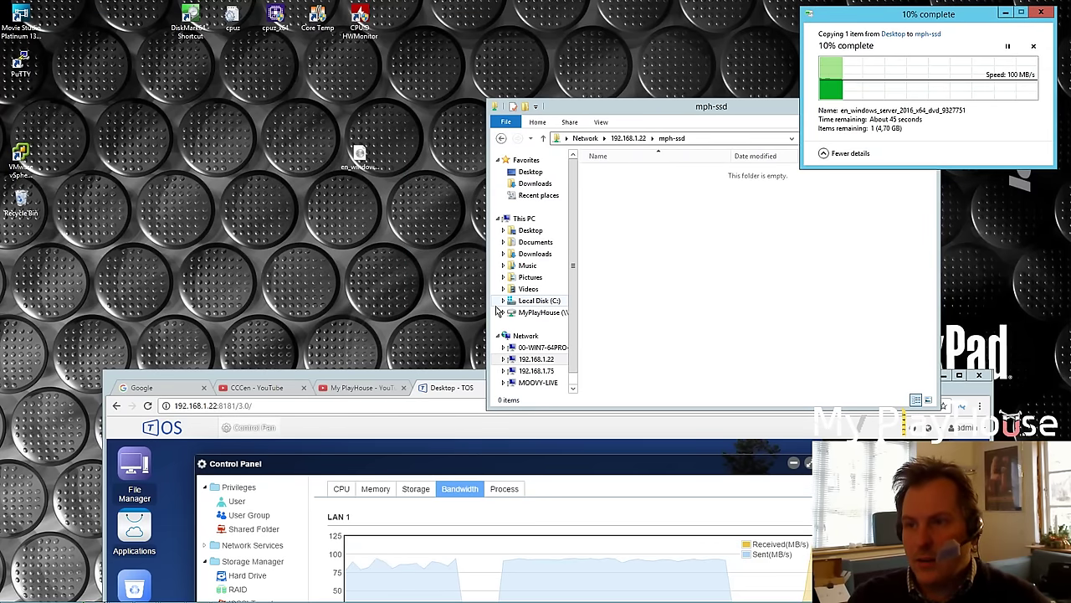
left_click_drag(423, 380, 360, 49)
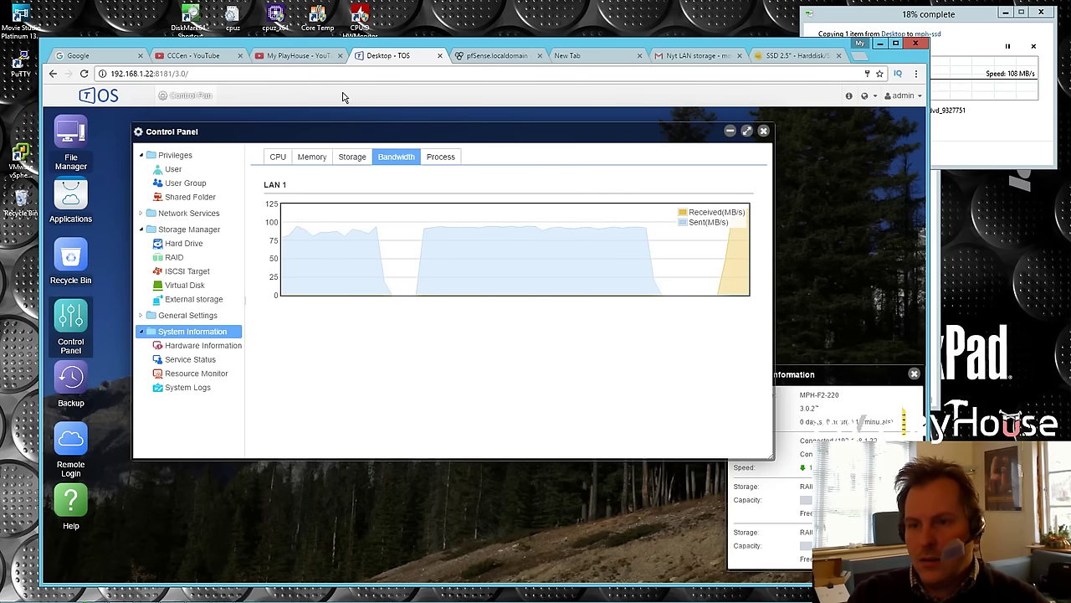